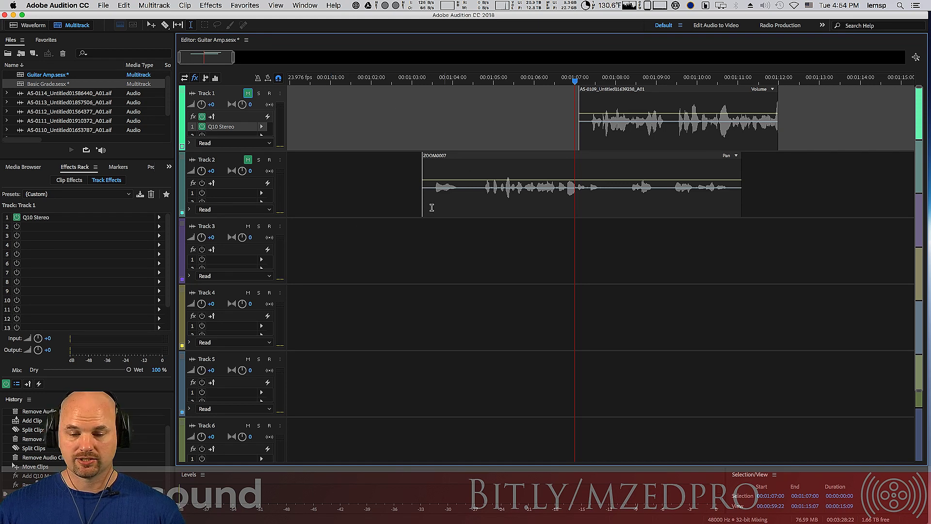
Unmute Track 2 and play the ZOOM0007 clip from about 00:01:03, then stop playback
{"action": "left_click", "coordinate": [412, 172]}
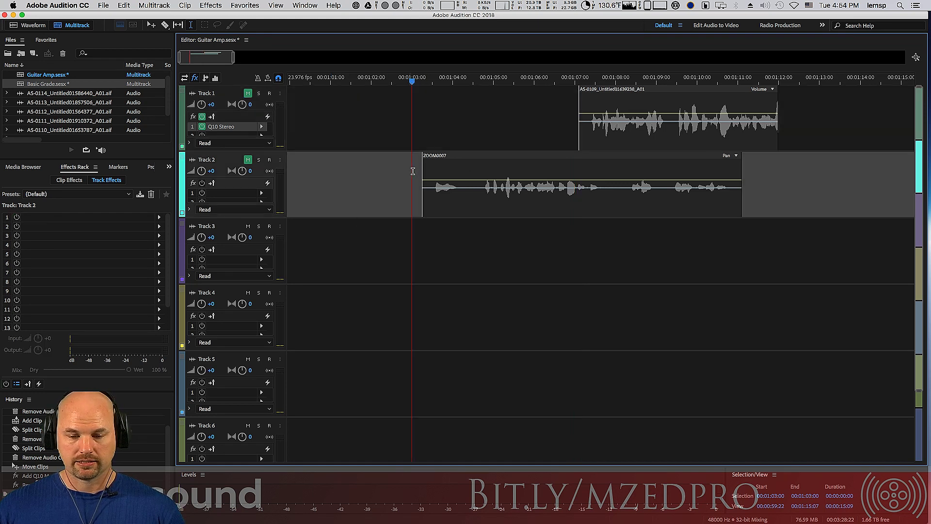
{"action": "left_click", "coordinate": [248, 160]}
{"action": "left_click", "coordinate": [418, 229]}
{"action": "key", "text": "space"}
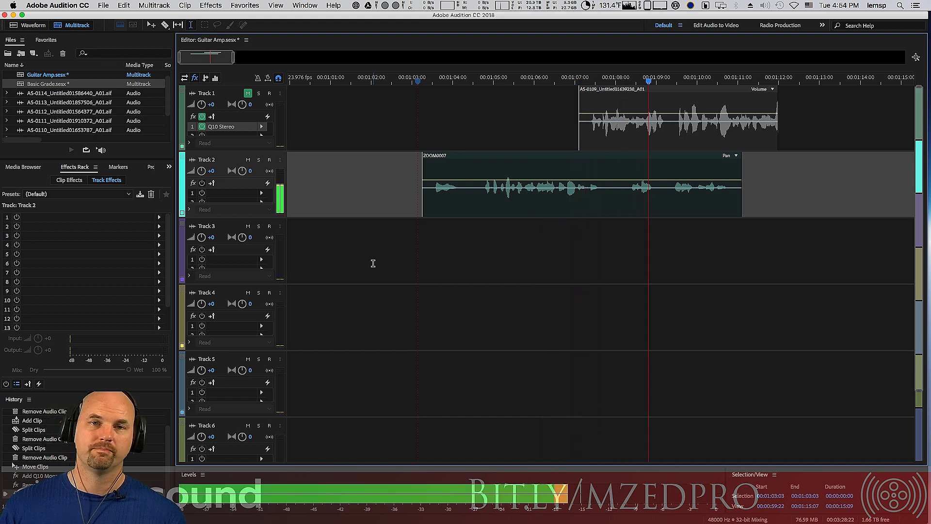
{"action": "key", "text": "space"}
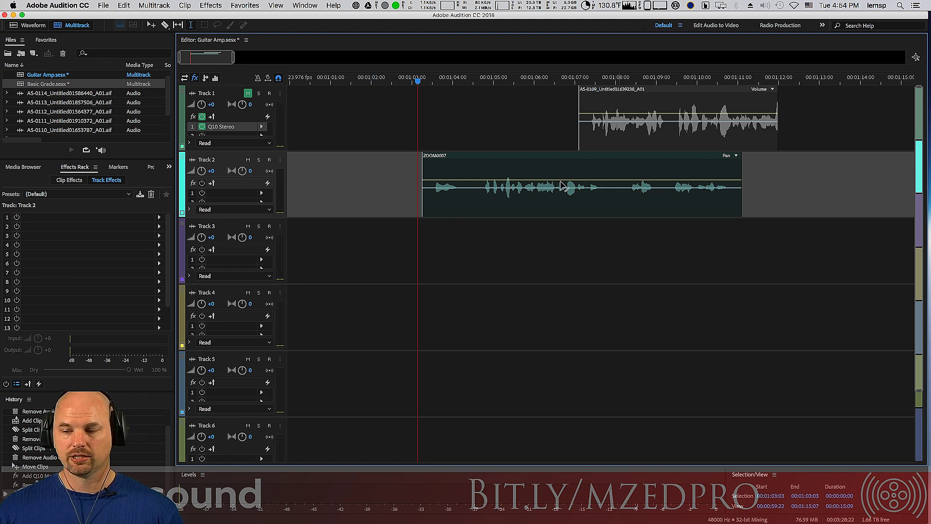
Open ZOOM0007 in the spectral Waveform editor and marquee-select its low-frequency band
{"action": "double_click", "coordinate": [541, 163]}
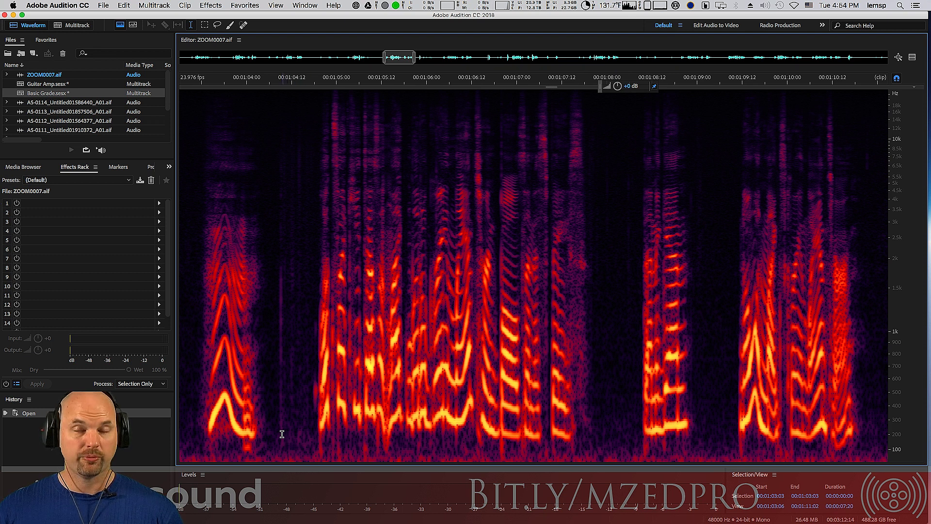
{"action": "left_click", "coordinate": [204, 25]}
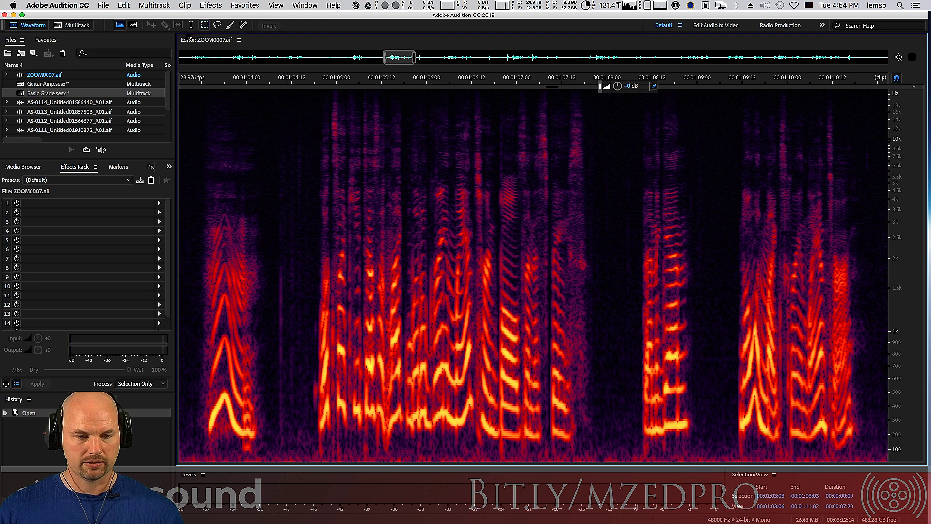
{"action": "left_click_drag", "start_coordinate": [182, 444], "coordinate": [917, 464]}
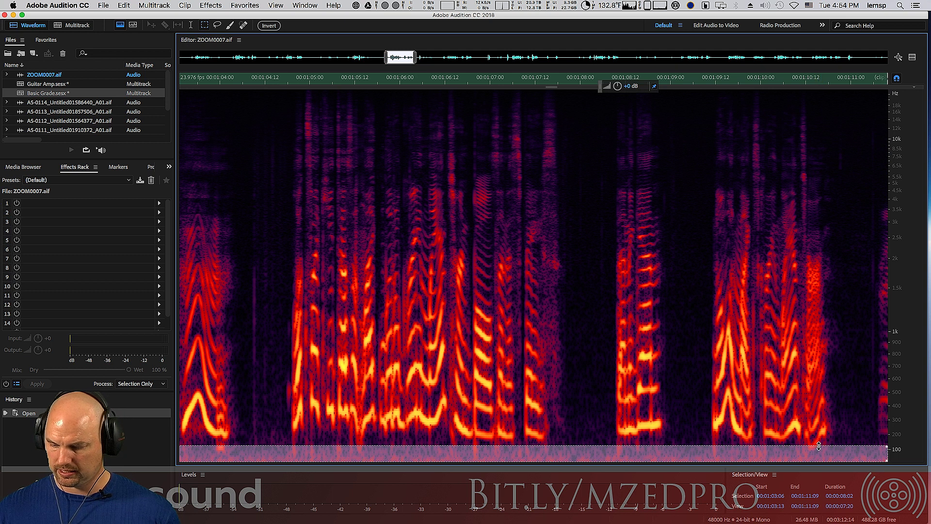
{"action": "left_click_drag", "start_coordinate": [820, 446], "coordinate": [819, 444]}
Switch to the Paintbrush Selection tool, shrink the brush to 33 px, and clear the selection
{"action": "left_click", "coordinate": [230, 26]}
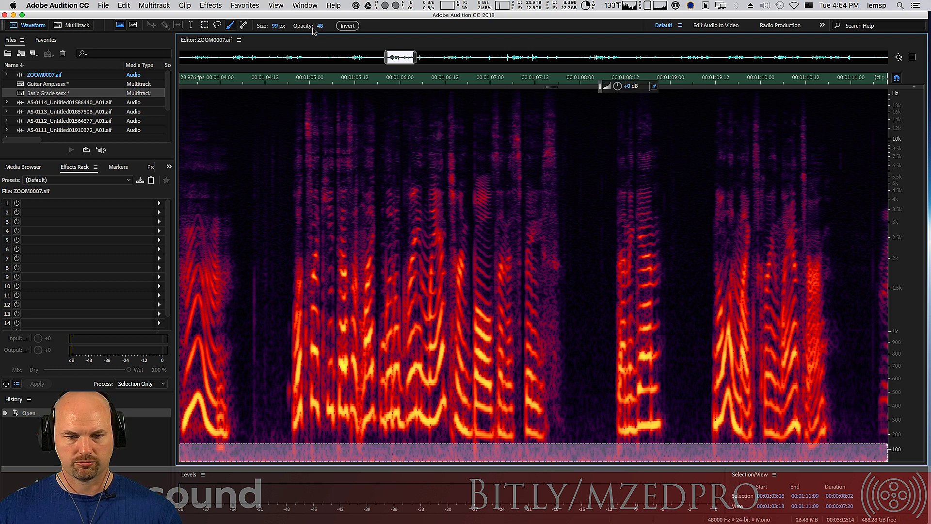
{"action": "mouse_move", "coordinate": [279, 28]}
{"action": "left_mouse_down"}
{"action": "mouse_move", "coordinate": [223, 39]}
{"action": "mouse_move", "coordinate": [240, 38]}
{"action": "left_mouse_up"}
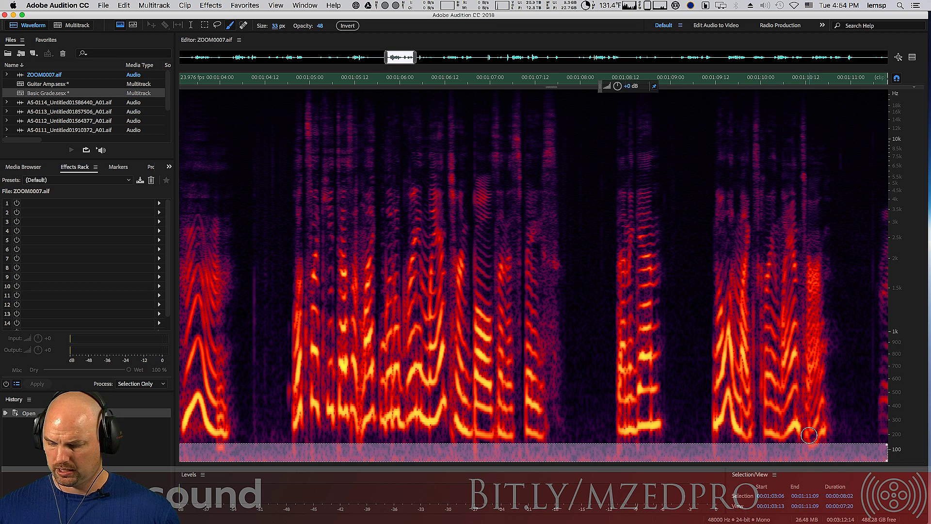
{"action": "left_click", "coordinate": [810, 436]}
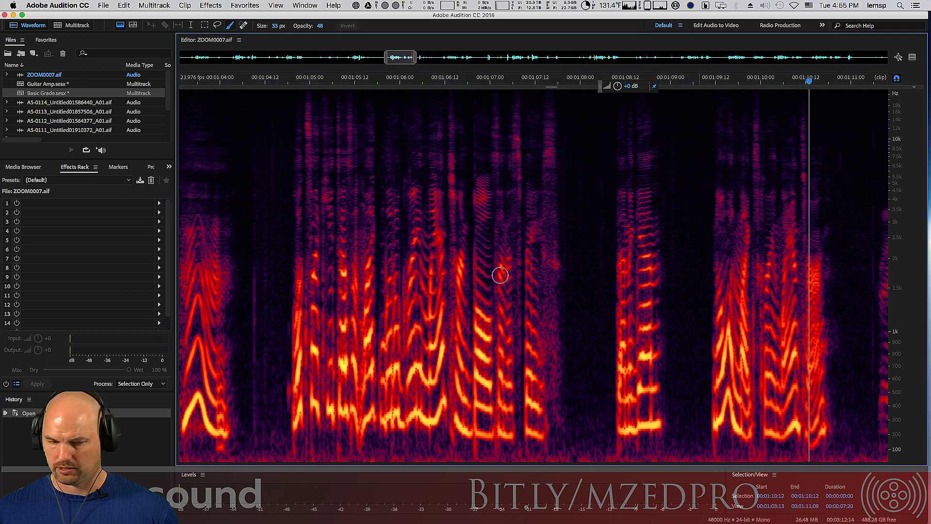
Cut the lowest frequency band of ZOOM0007 to -96 dB, then return to the Guitar Amp session
{"action": "key", "text": "e"}
{"action": "left_click_drag", "start_coordinate": [883, 453], "coordinate": [181, 461]}
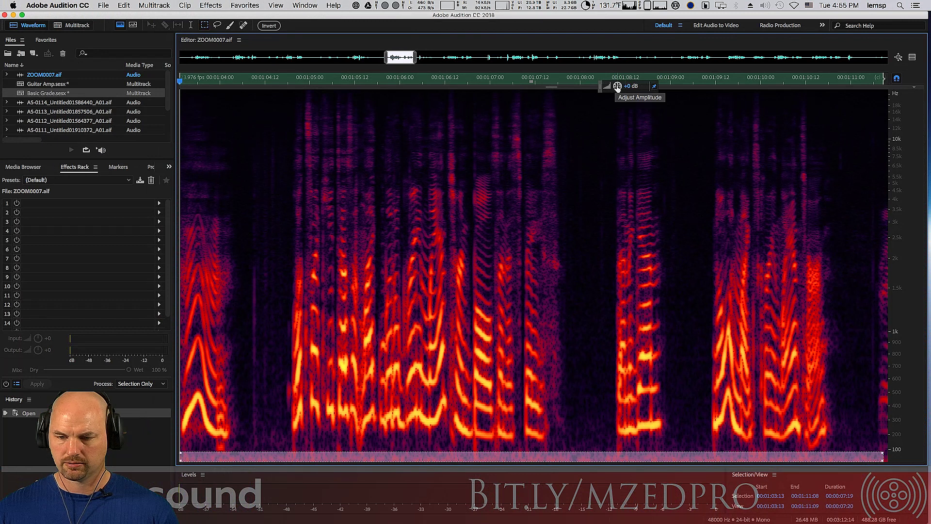
{"action": "left_click_drag", "start_coordinate": [612, 81], "coordinate": [416, 294]}
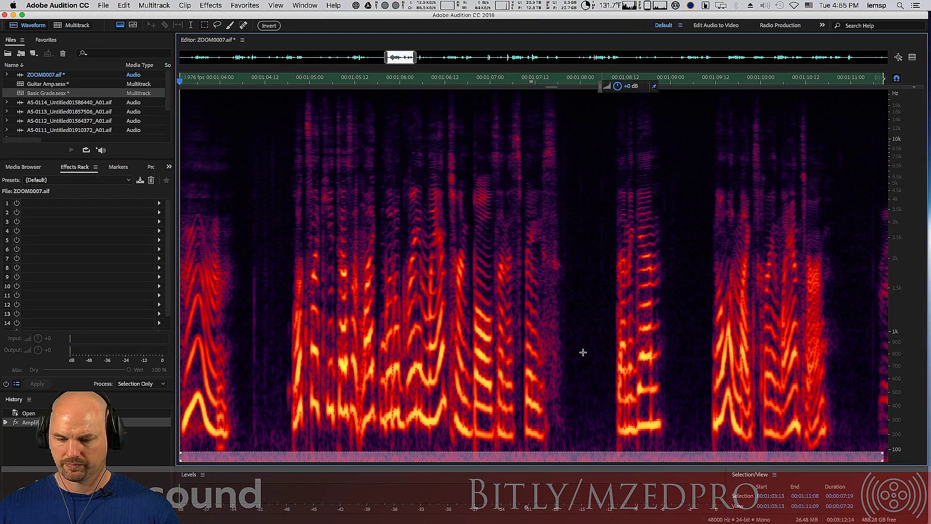
{"action": "left_click", "coordinate": [595, 417]}
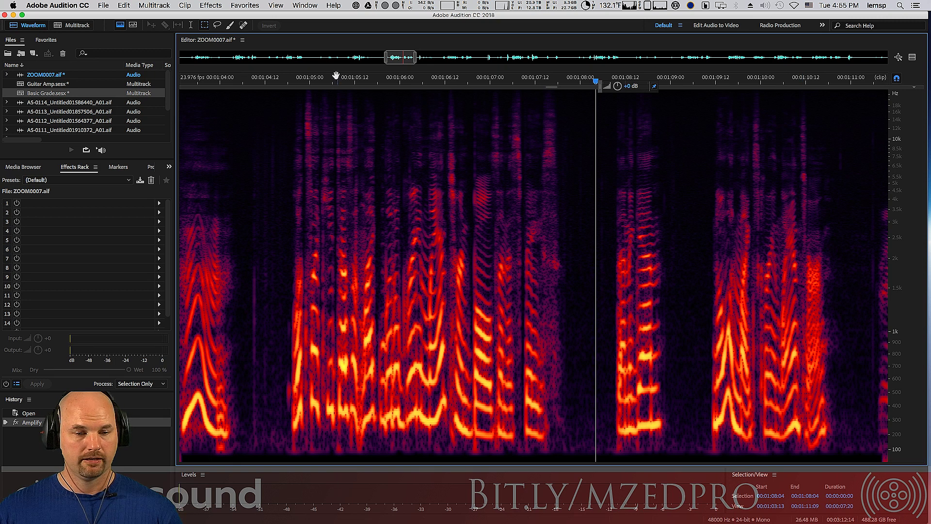
{"action": "key", "text": "0"}
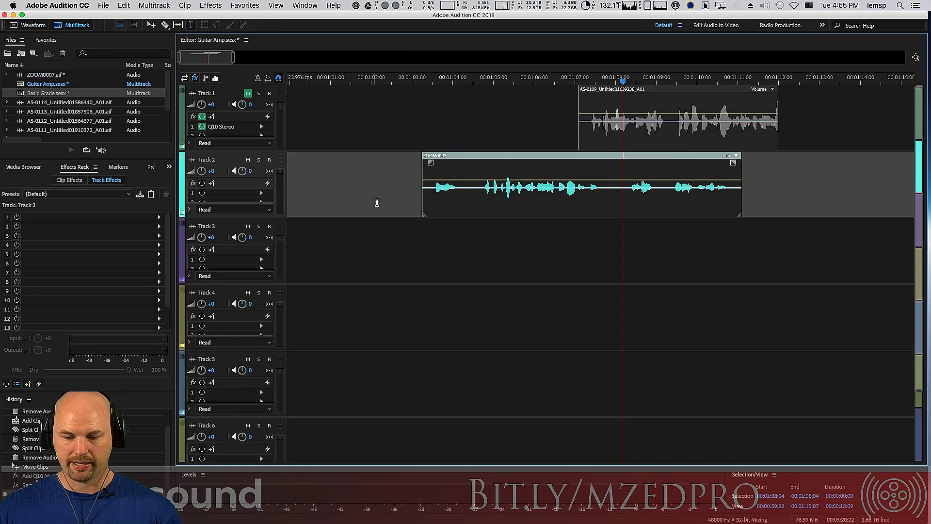
Reopen ZOOM0007.aif and normalize it to -3 dB
{"action": "double_click", "coordinate": [480, 164]}
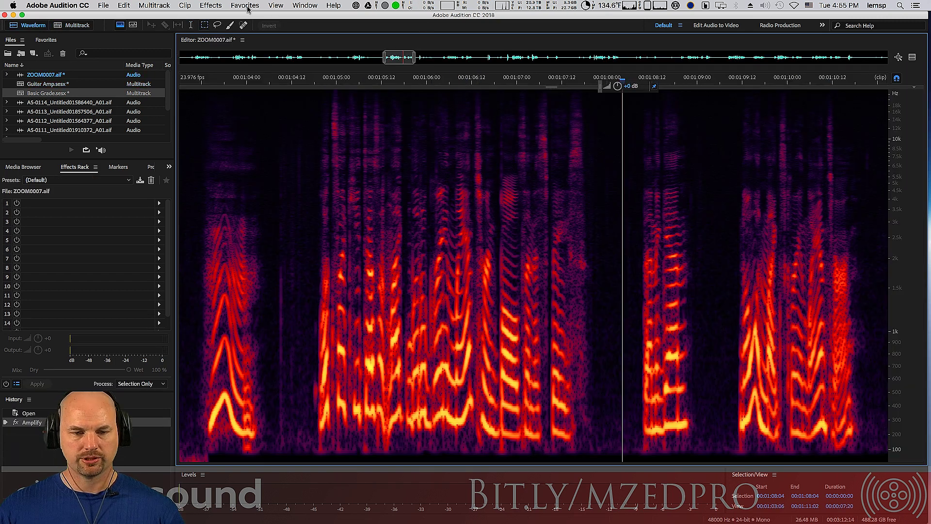
{"action": "left_click", "coordinate": [211, 5]}
{"action": "mouse_move", "coordinate": [251, 163]}
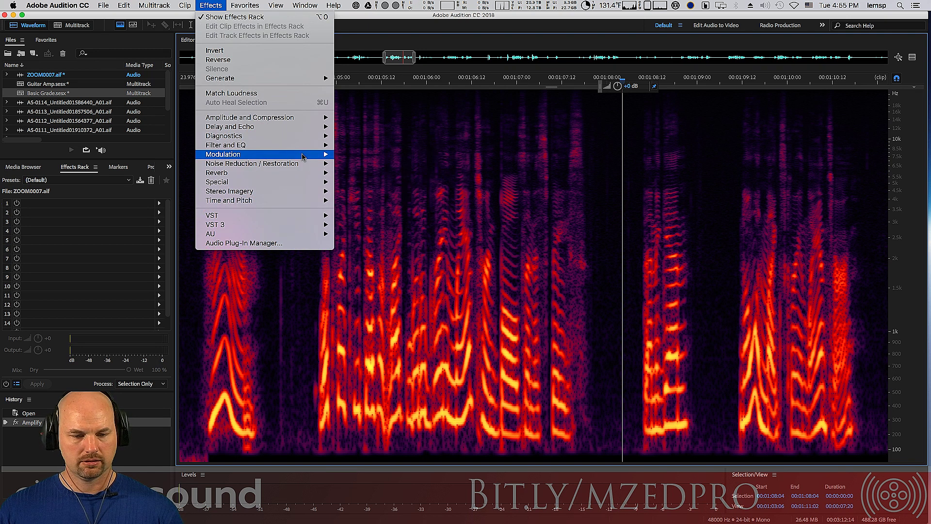
{"action": "mouse_move", "coordinate": [305, 118]}
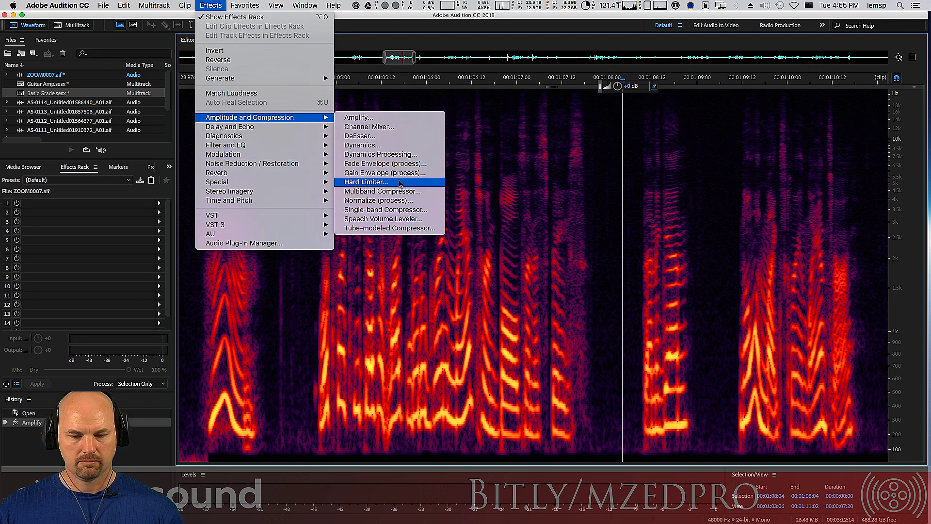
{"action": "left_click", "coordinate": [407, 202]}
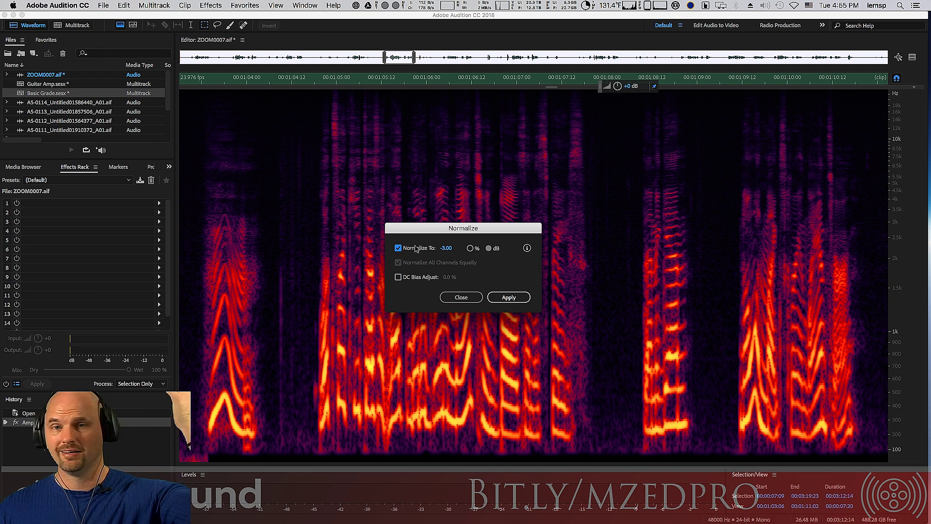
{"action": "left_click", "coordinate": [492, 296]}
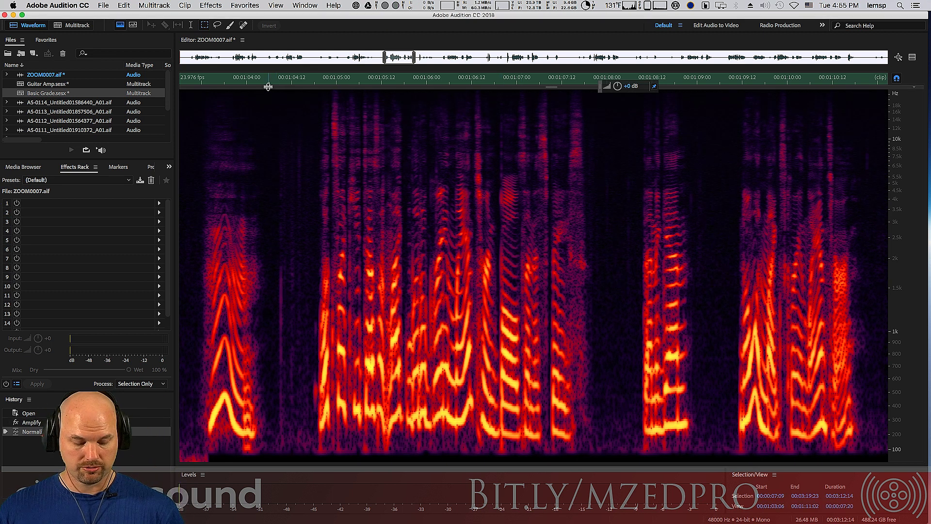
Back in the multitrack session, select 01:04:17 to 01:07:16 of the clip on Track 2
{"action": "key", "text": "8"}
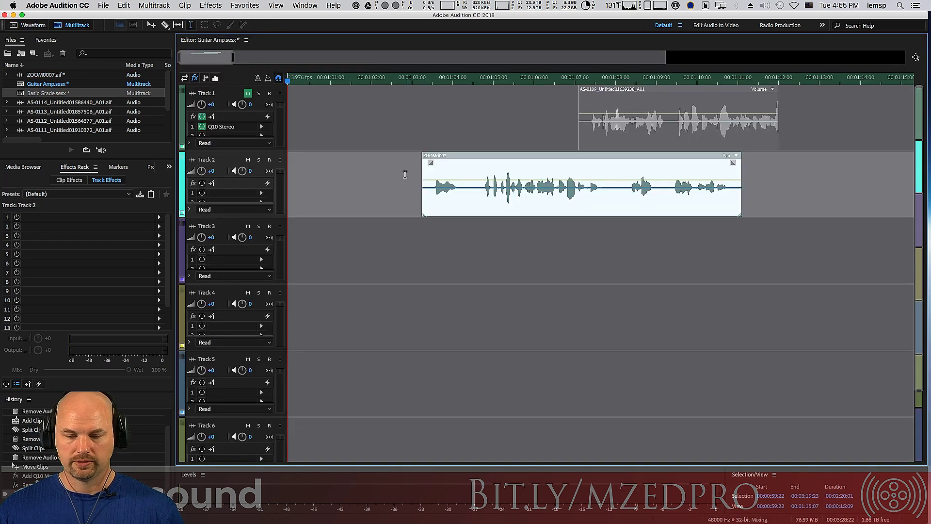
{"action": "left_click", "coordinate": [406, 175]}
{"action": "left_click", "coordinate": [419, 172]}
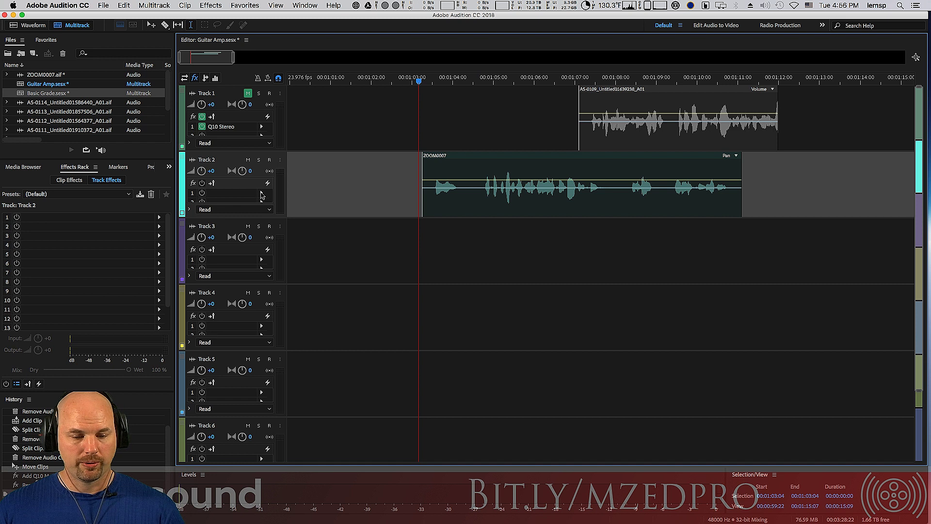
{"action": "left_click_drag", "start_coordinate": [483, 170], "coordinate": [604, 179]}
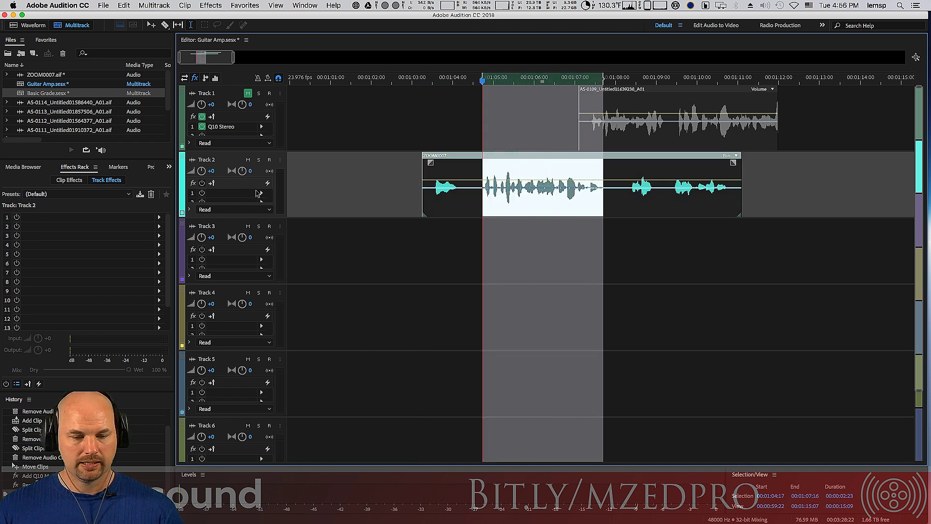
Insert VST3 Waves Q10 Stereo on Track 2's first slot, move its window aside, and enable the bands
{"action": "left_click", "coordinate": [261, 194]}
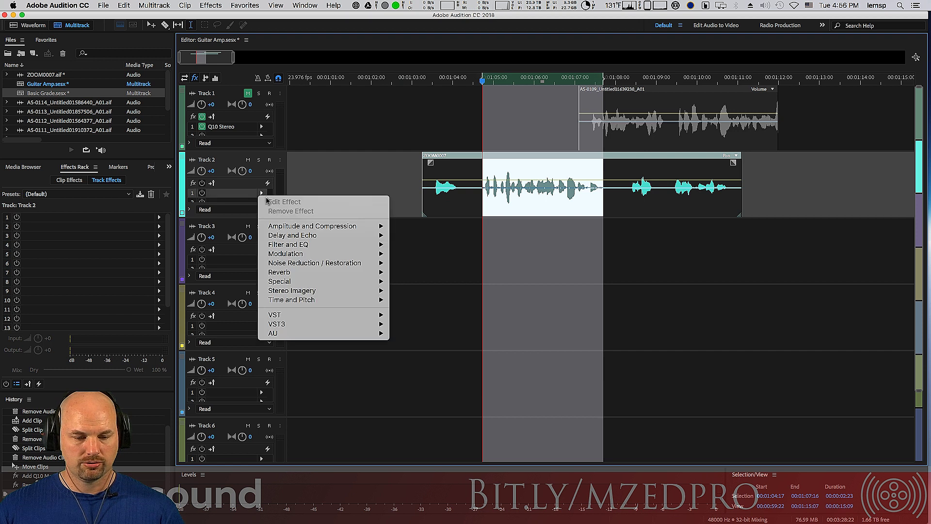
{"action": "mouse_move", "coordinate": [373, 325]}
{"action": "mouse_move", "coordinate": [427, 370]}
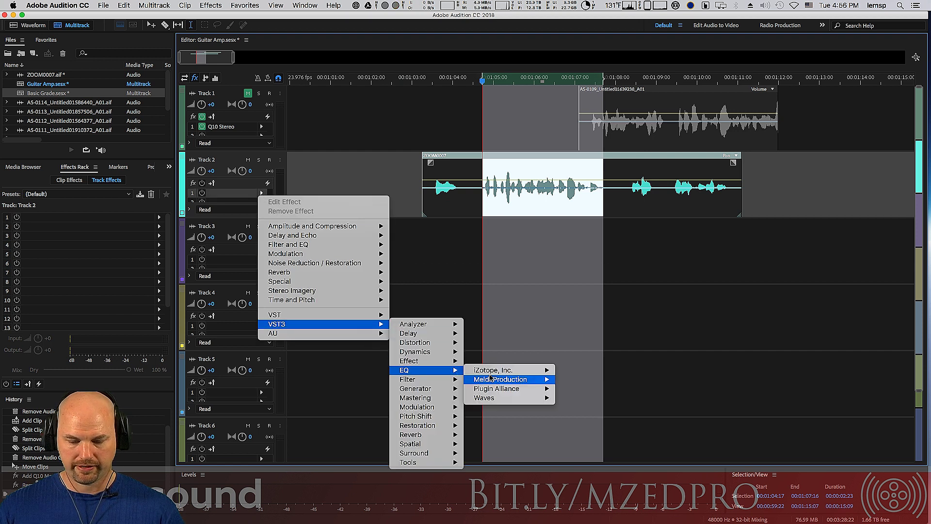
{"action": "mouse_move", "coordinate": [505, 398]}
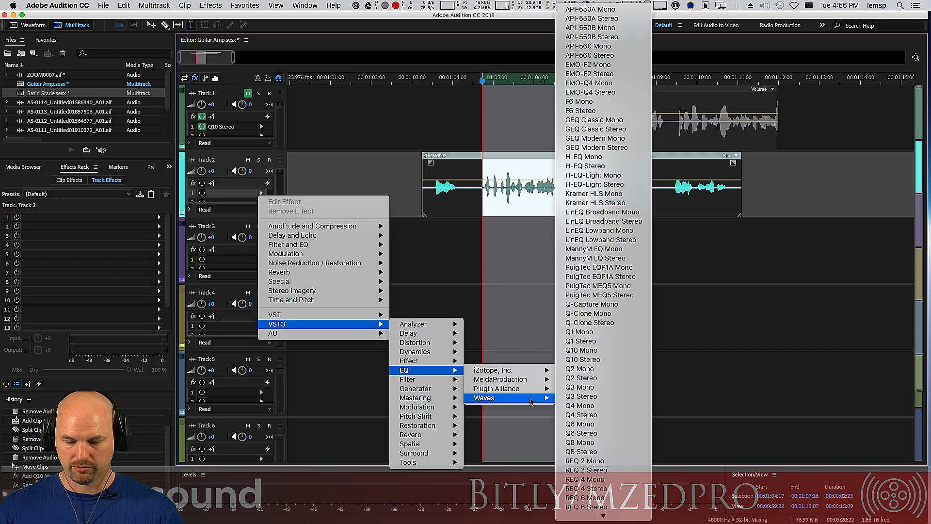
{"action": "left_click", "coordinate": [612, 360]}
{"action": "left_click_drag", "start_coordinate": [488, 117], "coordinate": [358, 120]}
{"action": "mouse_move", "coordinate": [269, 277]}
{"action": "left_mouse_down"}
{"action": "mouse_move", "coordinate": [268, 364]}
{"action": "mouse_move", "coordinate": [293, 365]}
{"action": "left_mouse_up"}
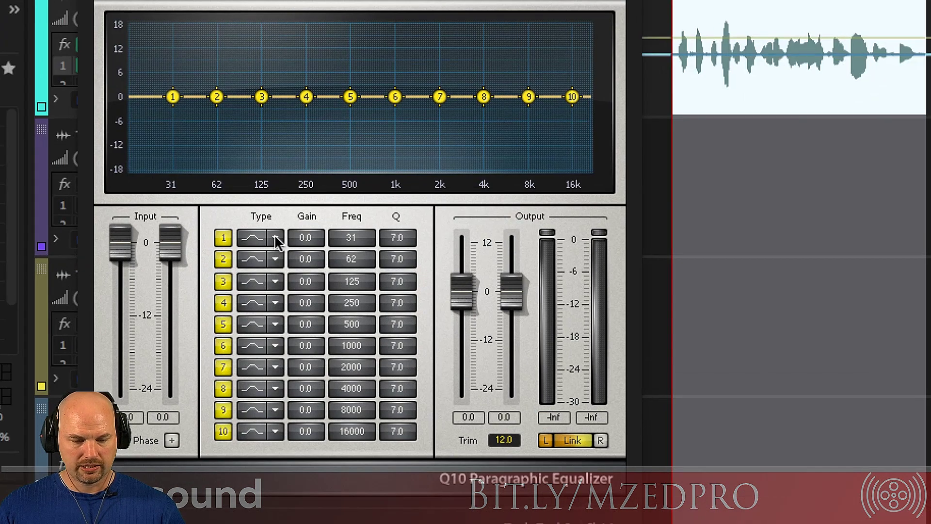
Make Q10 band 1 a Hi Pass filter at 140 Hz
{"action": "left_click", "coordinate": [275, 238]}
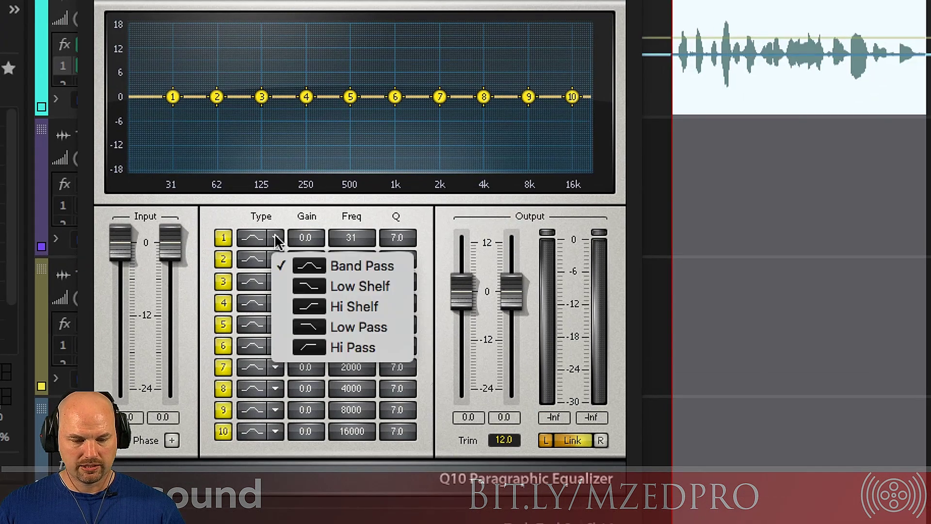
{"action": "left_click", "coordinate": [394, 346]}
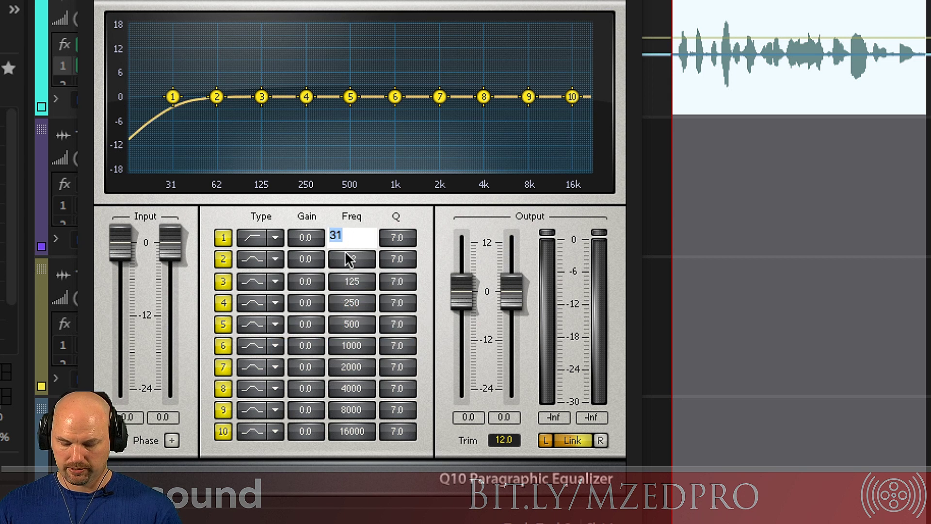
{"action": "type", "text": "15"}
{"action": "key", "text": "BackSpace"}
{"action": "type", "text": "40"}
{"action": "key", "text": "Return"}
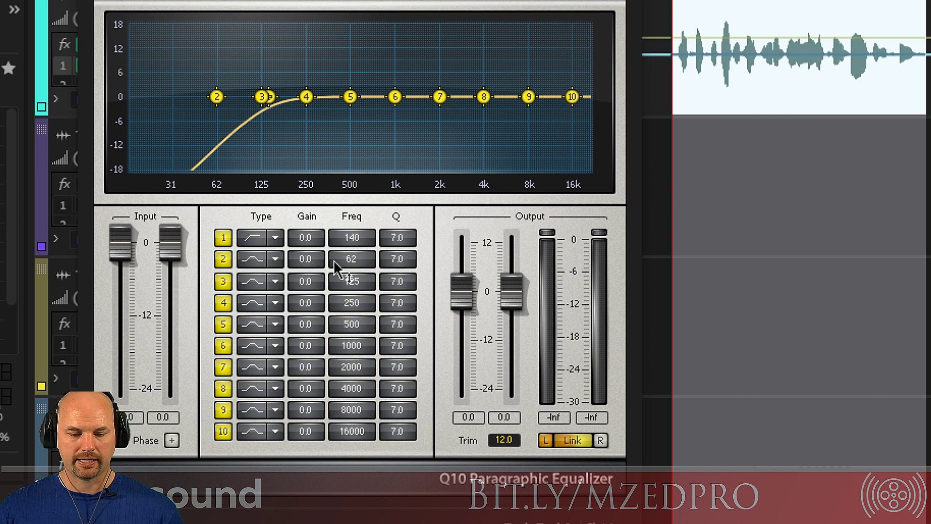
Set Q10 band 2 to 18 dB gain with a Q of 95
{"action": "left_click", "coordinate": [310, 257]}
{"action": "type", "text": "18"}
{"action": "key", "text": "Return"}
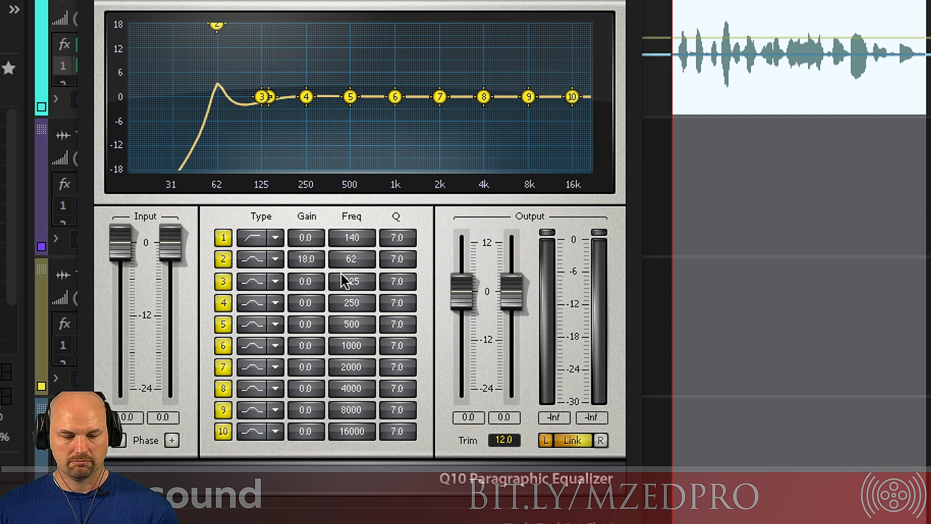
{"action": "left_click", "coordinate": [396, 258]}
{"action": "type", "text": "95"}
{"action": "key", "text": "Return"}
Sweep band 2's boost through the spectrum, entering 150 Hz and nudging it to 199 Hz
{"action": "left_click_drag", "start_coordinate": [360, 259], "coordinate": [369, 234]}
{"action": "left_click", "coordinate": [305, 114]}
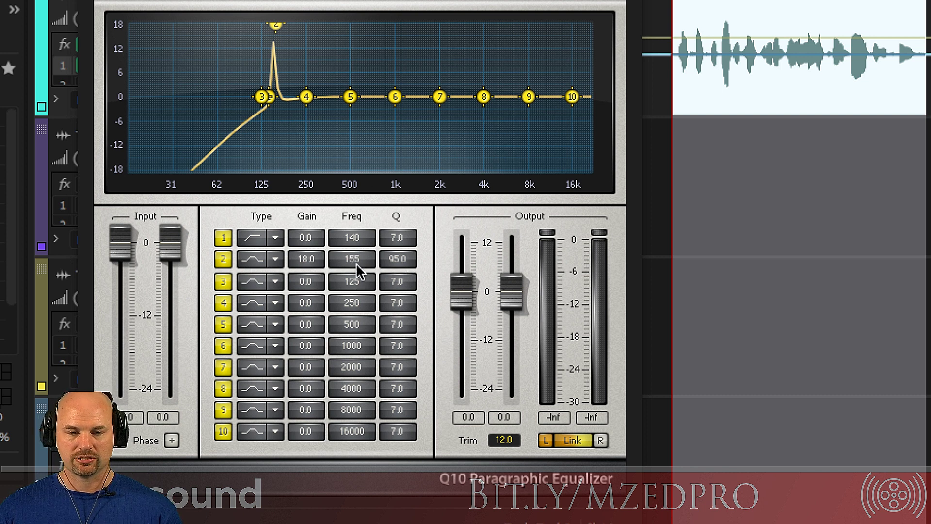
{"action": "left_click_drag", "start_coordinate": [353, 258], "coordinate": [353, 215]}
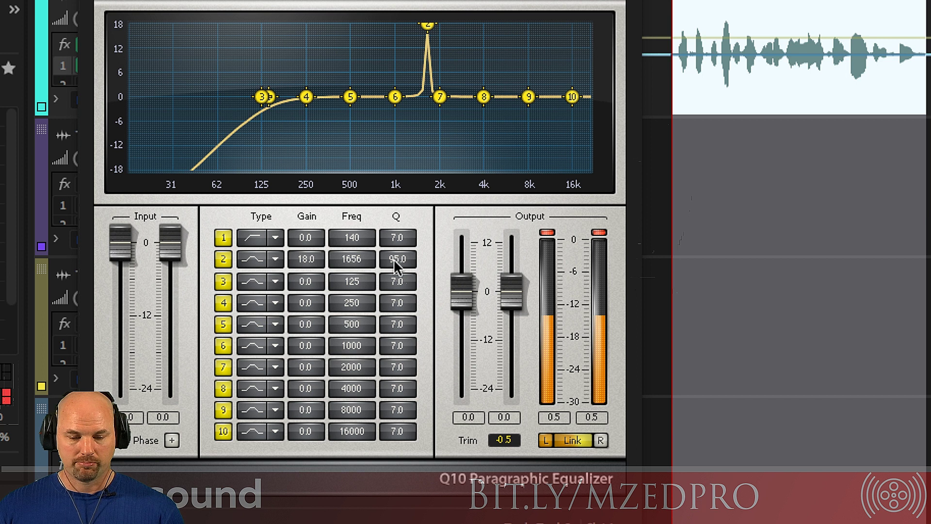
{"action": "left_click", "coordinate": [351, 258]}
{"action": "type", "text": "145"}
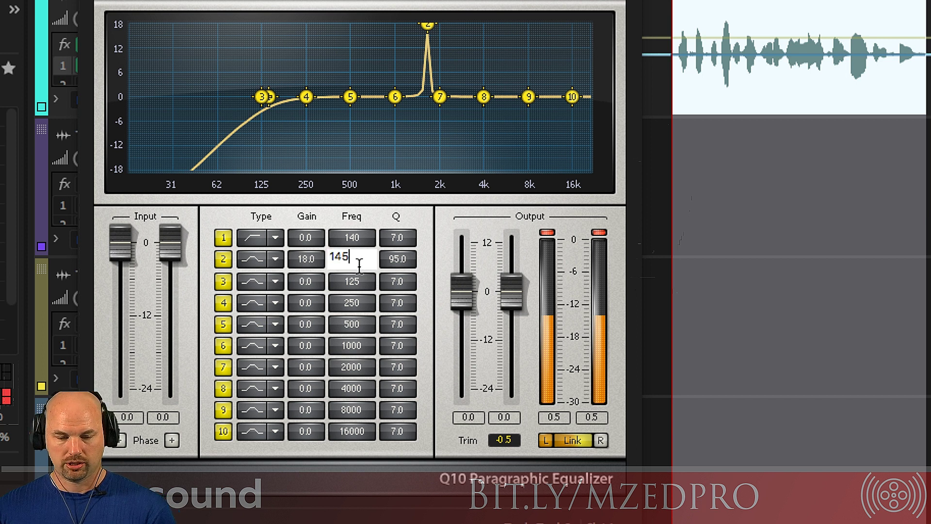
{"action": "key", "text": "BackSpace"}
{"action": "key", "text": "BackSpace"}
{"action": "type", "text": "50"}
{"action": "key", "text": "Return"}
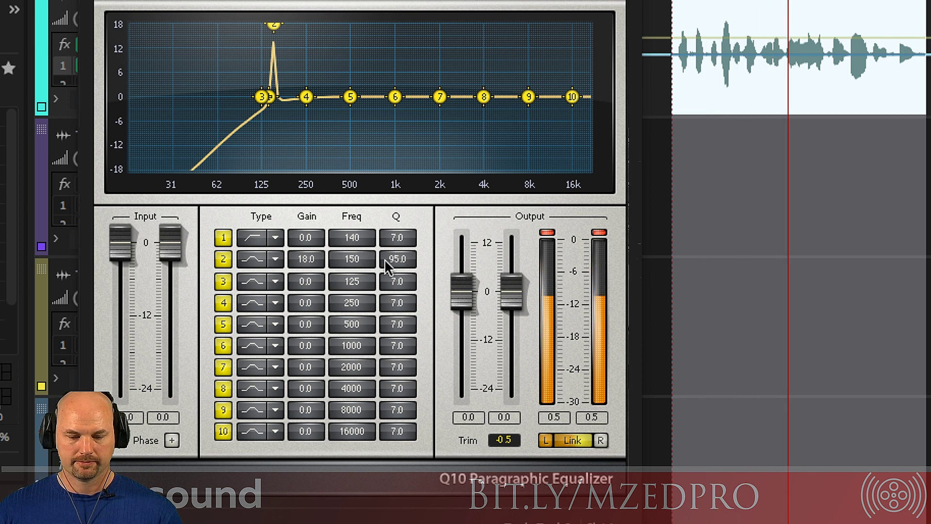
{"action": "mouse_move", "coordinate": [353, 260]}
{"action": "left_mouse_down"}
{"action": "mouse_move", "coordinate": [340, 260]}
{"action": "mouse_move", "coordinate": [353, 254]}
{"action": "left_mouse_up"}
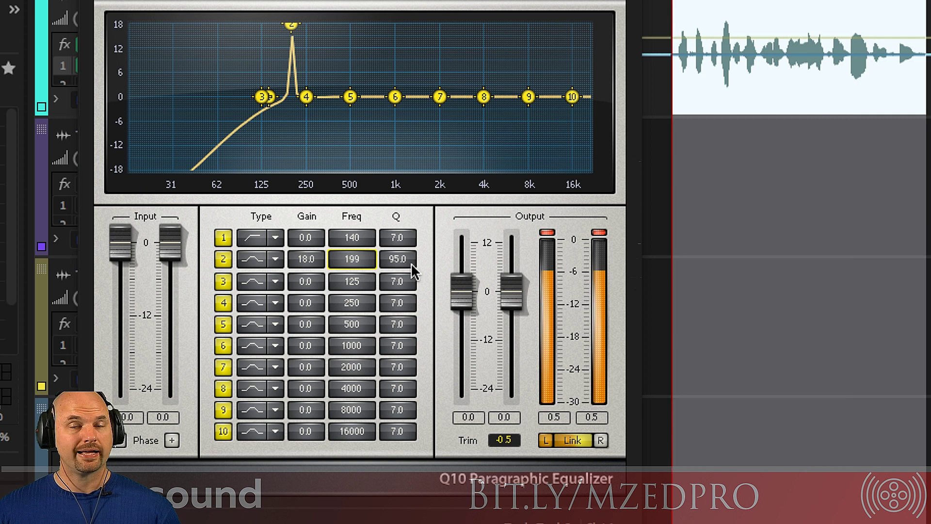
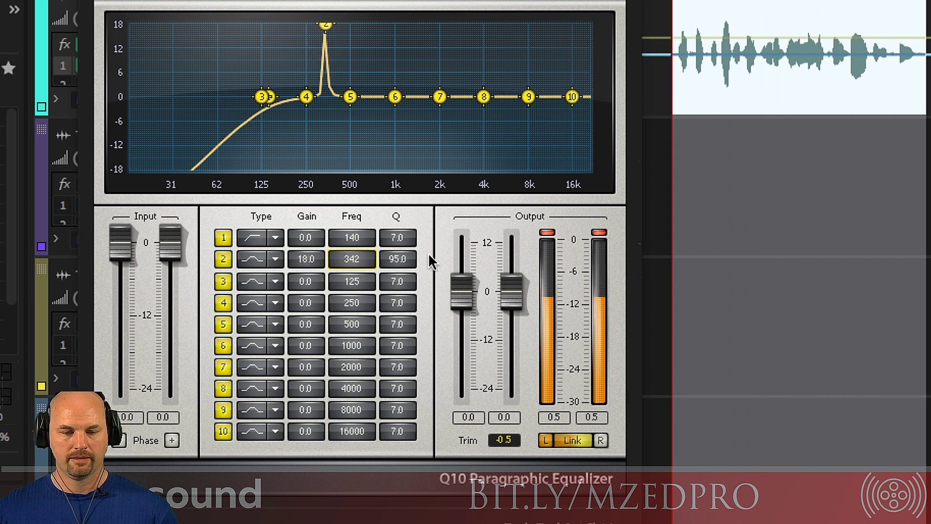
Lower band 2's Q to 17.3, leaving a roughly -15.5 dB cut at 342 Hz
{"action": "left_click_drag", "start_coordinate": [402, 266], "coordinate": [402, 286]}
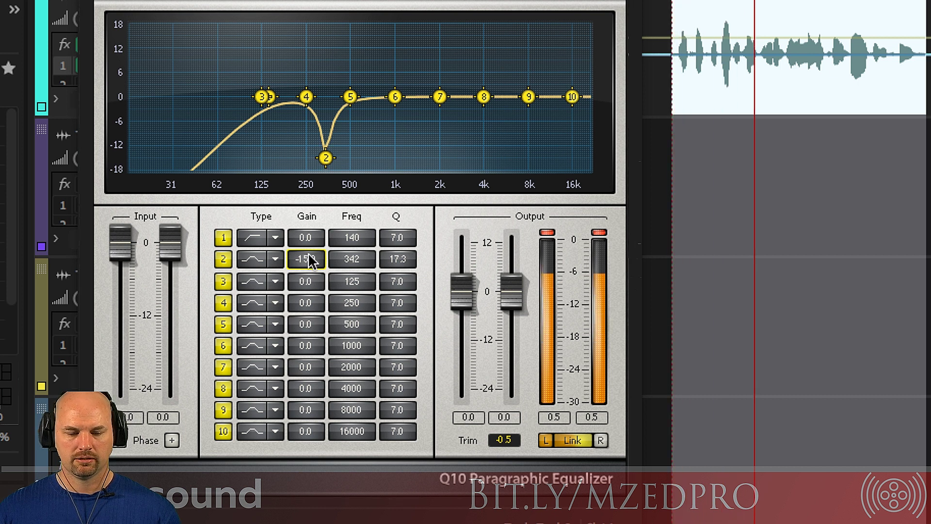
Ease band 2 to -12.5 dB and make band 3 a -12 dB cut at 742 Hz, Q 17.8
{"action": "left_click_drag", "start_coordinate": [312, 260], "coordinate": [312, 250]}
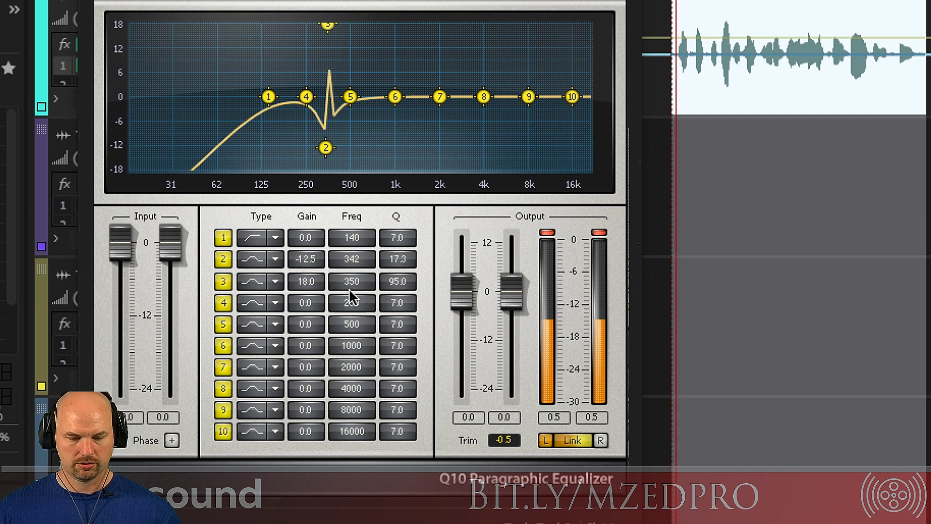
{"action": "left_click_drag", "start_coordinate": [348, 281], "coordinate": [348, 228]}
{"action": "left_click_drag", "start_coordinate": [402, 283], "coordinate": [402, 299]}
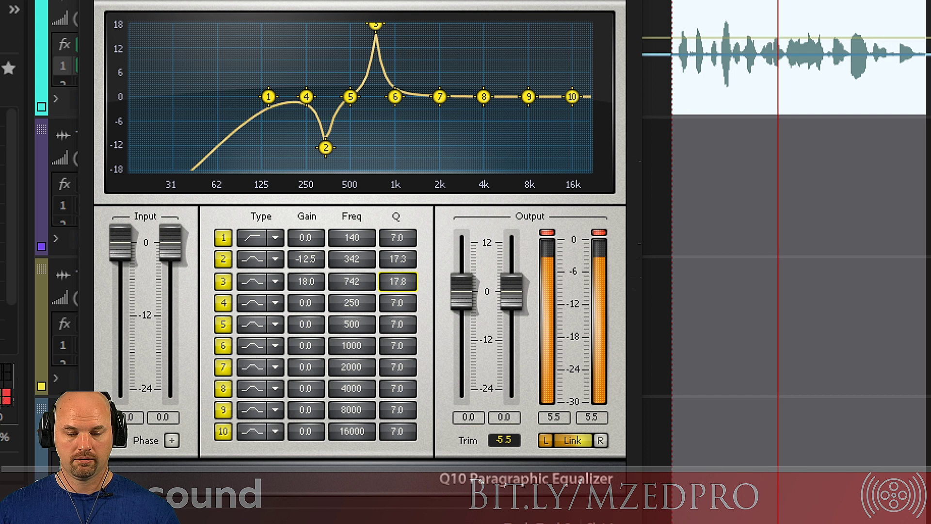
{"action": "left_click", "coordinate": [306, 281]}
{"action": "type", "text": "-12"}
{"action": "key", "text": "Return"}
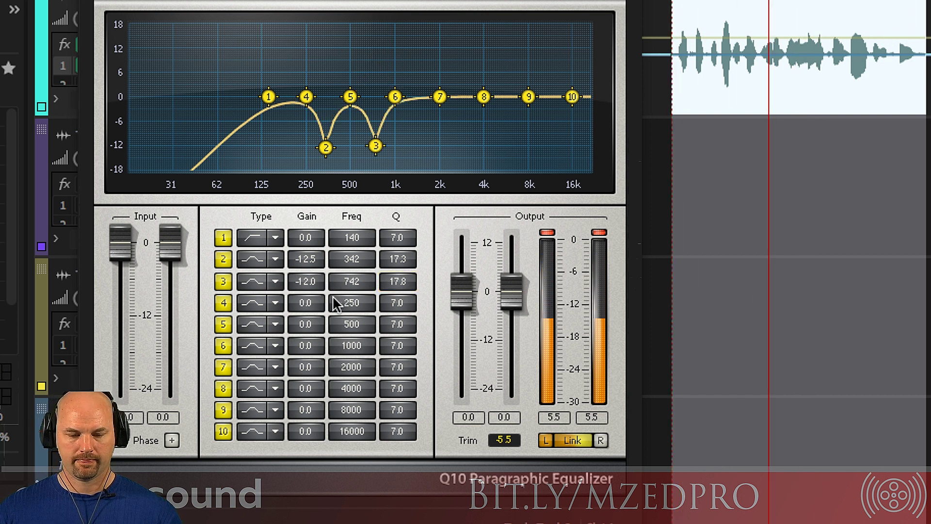
Sweep band 4 during playback to 931 Hz with Q 18.6, then give it -11 dB gain
{"action": "left_click", "coordinate": [347, 304]}
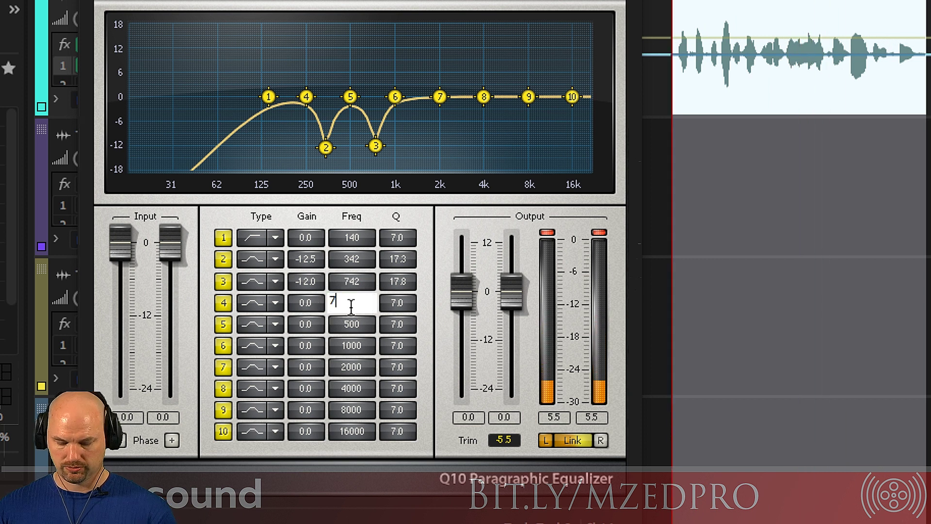
{"action": "left_click", "coordinate": [350, 301]}
{"action": "type", "text": "4"}
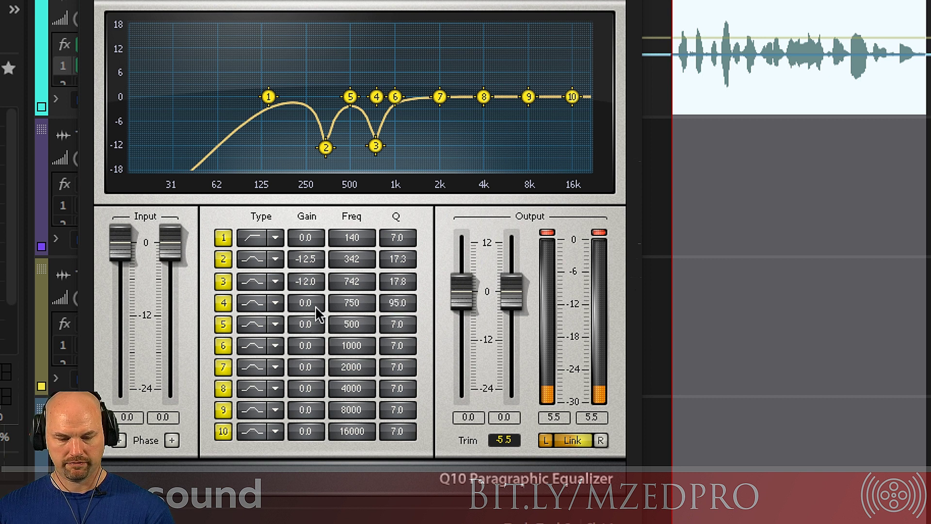
{"action": "key", "text": "space"}
{"action": "left_click_drag", "start_coordinate": [358, 301], "coordinate": [395, 291]}
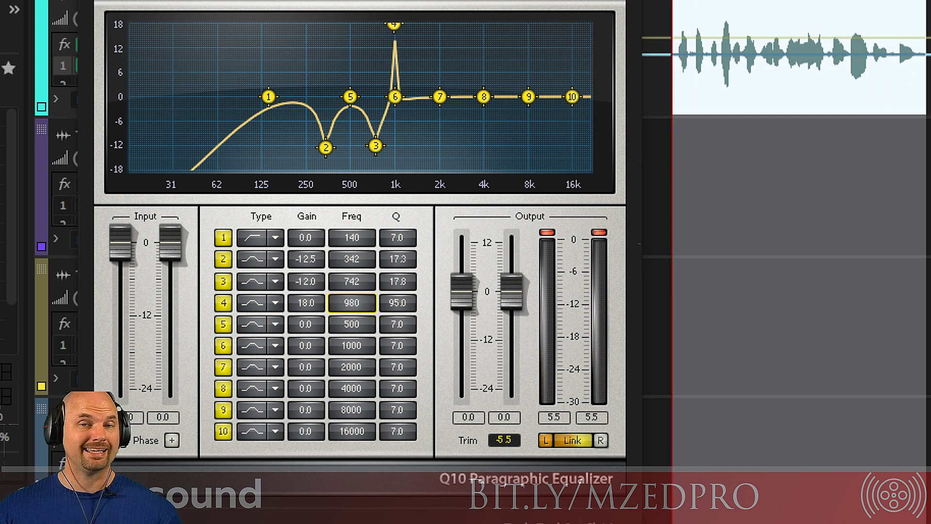
{"action": "mouse_move", "coordinate": [354, 306]}
{"action": "left_mouse_down"}
{"action": "mouse_move", "coordinate": [354, 288]}
{"action": "mouse_move", "coordinate": [353, 312]}
{"action": "mouse_move", "coordinate": [364, 315]}
{"action": "left_mouse_up"}
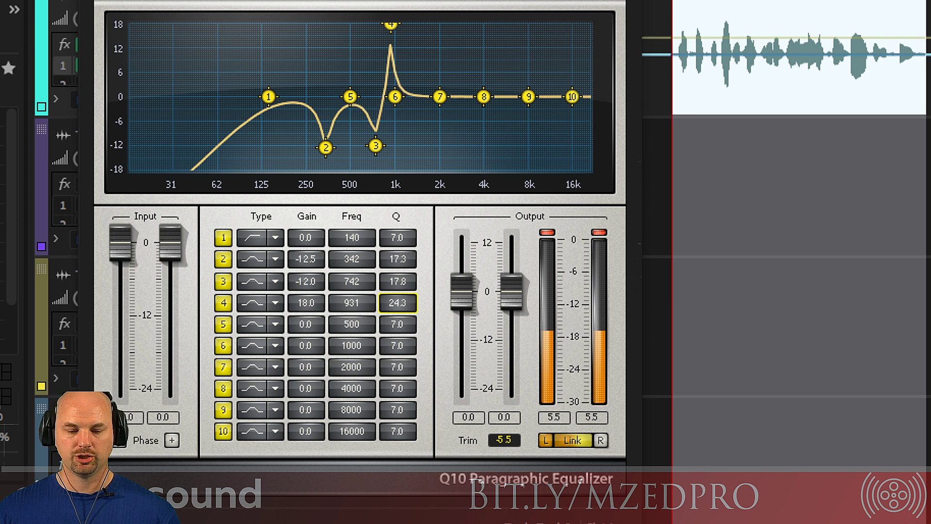
{"action": "left_click", "coordinate": [315, 306]}
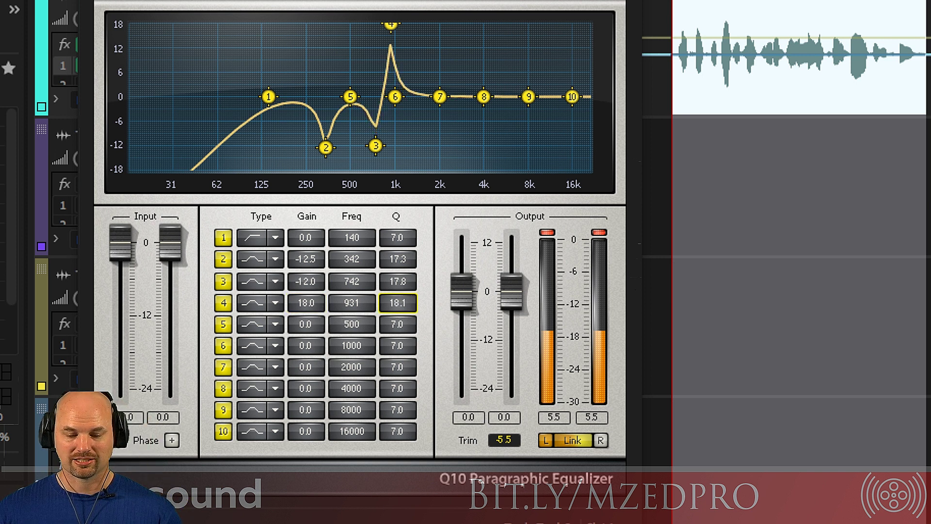
{"action": "type", "text": "-1"}
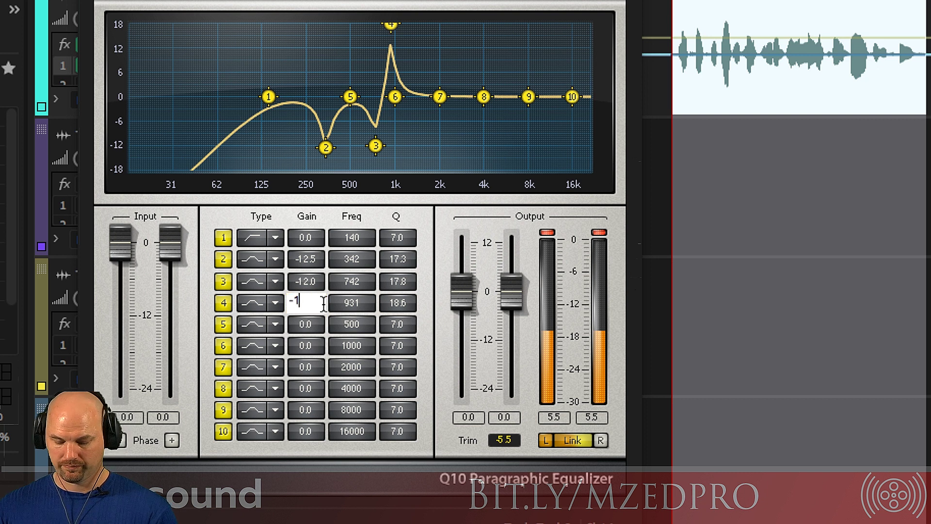
{"action": "type", "text": "1"}
{"action": "key", "text": "Return"}
Sweep band 5 from 950 Hz up to 1846 Hz at Q 22.6 and cut it -10 dB
{"action": "double_click", "coordinate": [351, 322]}
{"action": "type", "text": "95"}
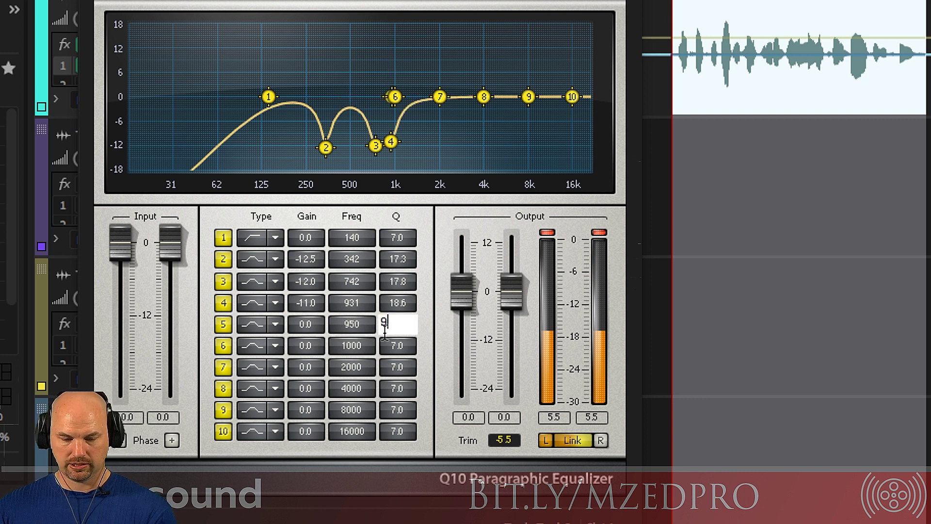
{"action": "left_click_drag", "start_coordinate": [351, 323], "coordinate": [350, 291]}
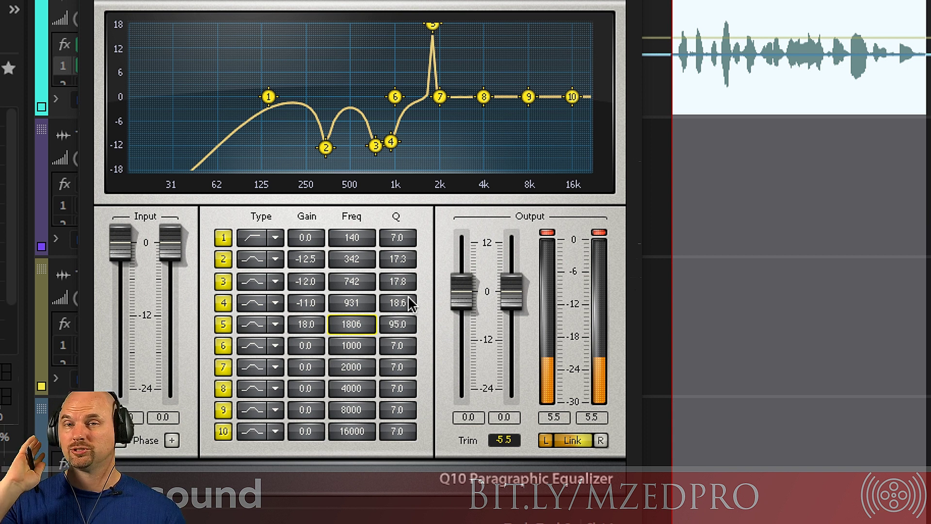
{"action": "left_click_drag", "start_coordinate": [351, 324], "coordinate": [385, 336]}
{"action": "double_click", "coordinate": [307, 325]}
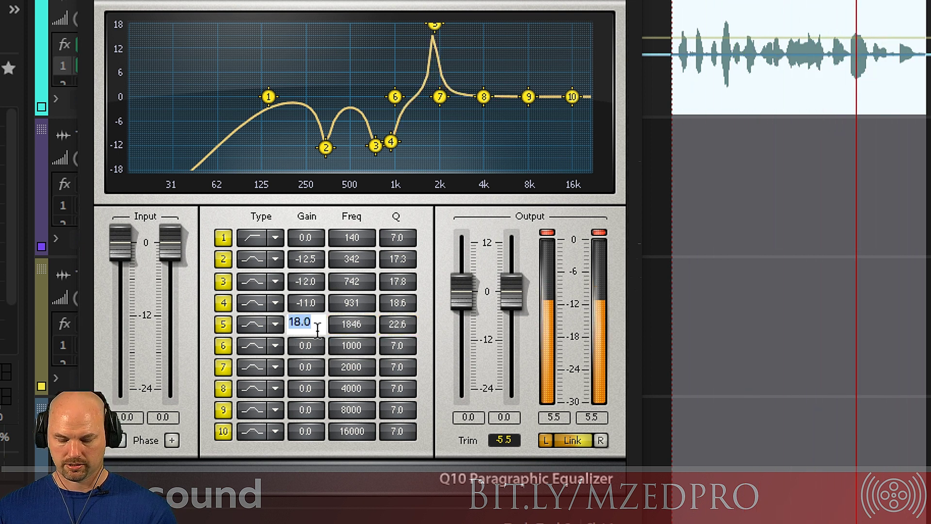
{"action": "type", "text": "-10"}
{"action": "key", "text": "Return"}
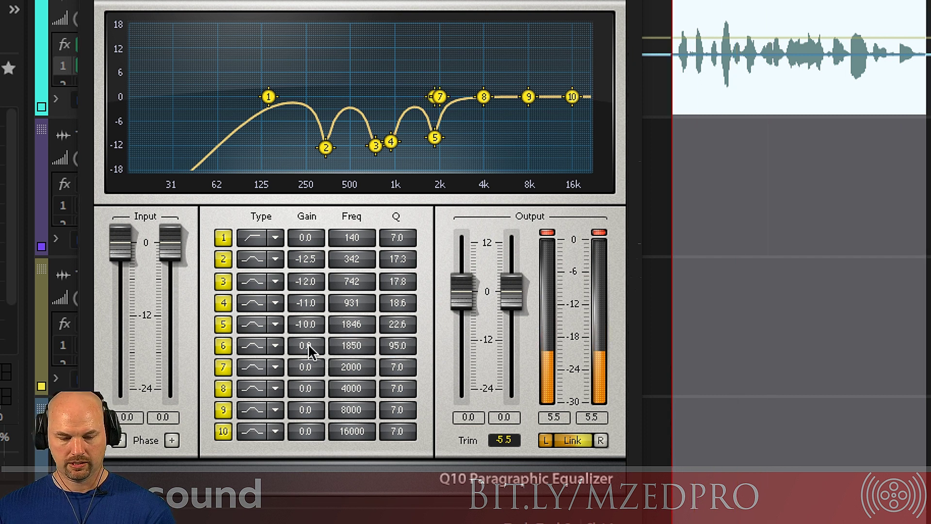
Sweep band 6's narrow boost from 1850 Hz up to 4432 Hz and begin lowering its Q
{"action": "left_click_drag", "start_coordinate": [358, 344], "coordinate": [358, 272]}
{"action": "left_click_drag", "start_coordinate": [358, 348], "coordinate": [359, 335]}
{"action": "mouse_move", "coordinate": [358, 263]}
{"action": "left_mouse_down"}
{"action": "mouse_move", "coordinate": [358, 237]}
{"action": "mouse_move", "coordinate": [358, 246]}
{"action": "left_mouse_up"}
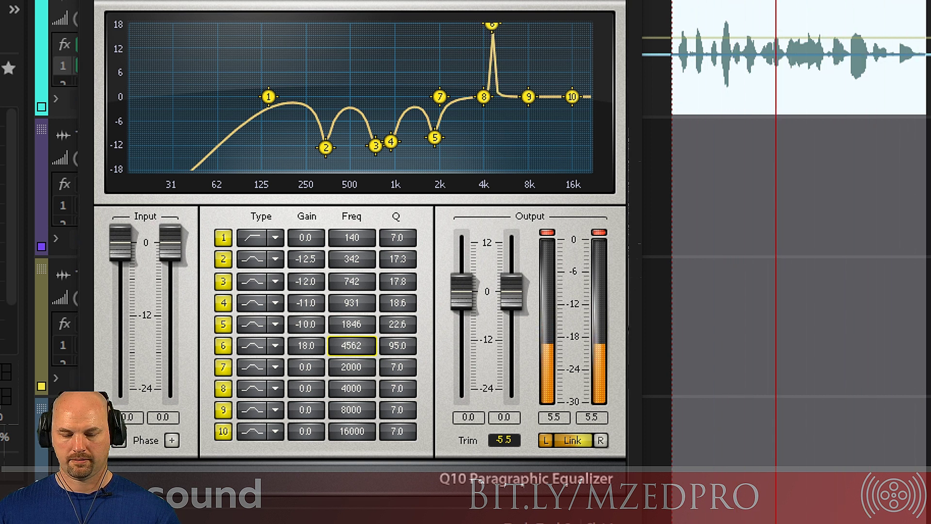
{"action": "left_click_drag", "start_coordinate": [353, 345], "coordinate": [352, 346]}
{"action": "left_click_drag", "start_coordinate": [358, 246], "coordinate": [358, 246]}
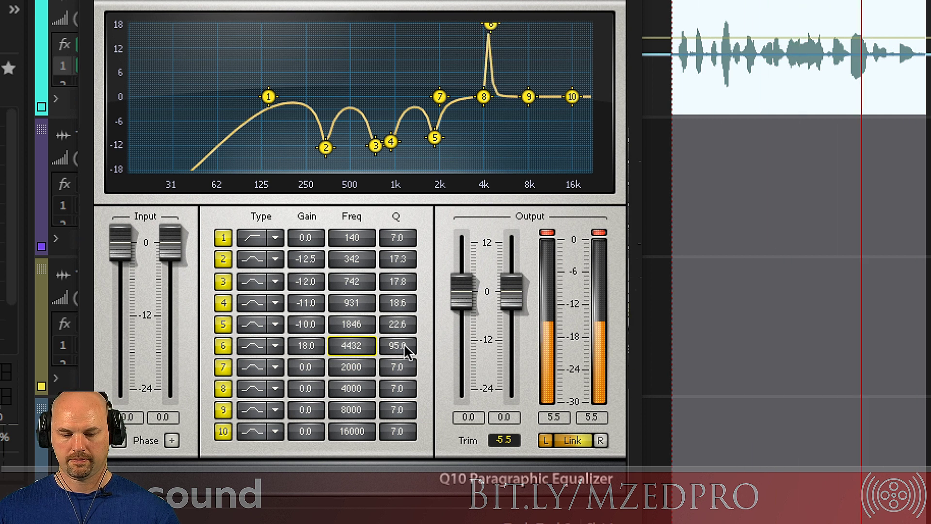
{"action": "left_click_drag", "start_coordinate": [409, 349], "coordinate": [410, 350]}
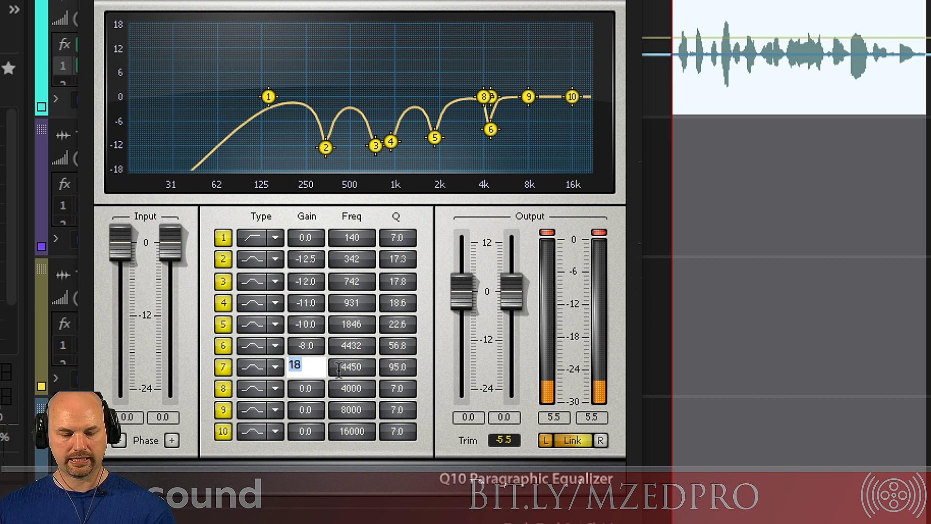
Commit band 7's +18 dB boost and sweep it from 4450 Hz down to about 402 Hz
{"action": "key", "text": "Return"}
{"action": "mouse_move", "coordinate": [353, 368]}
{"action": "left_mouse_down"}
{"action": "mouse_move", "coordinate": [353, 352]}
{"action": "mouse_move", "coordinate": [371, 367]}
{"action": "left_mouse_up"}
{"action": "key", "text": "space"}
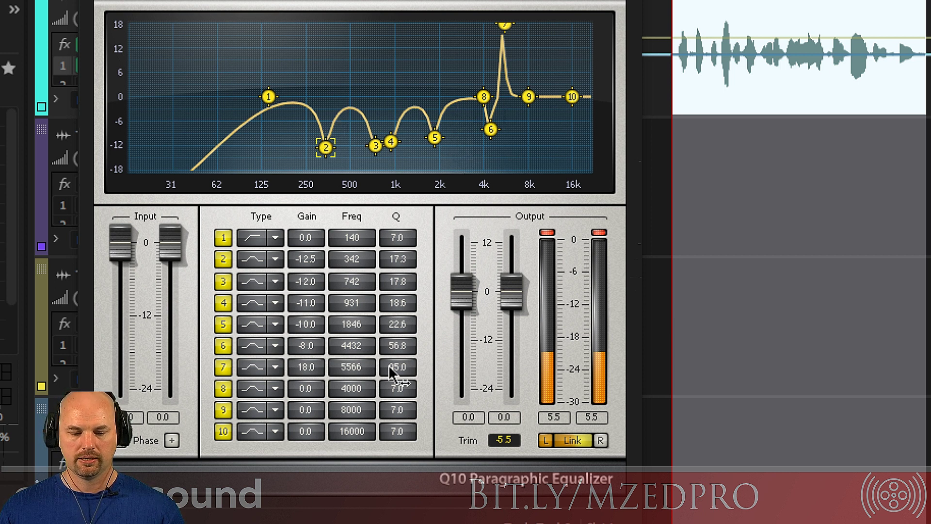
{"action": "left_click_drag", "start_coordinate": [358, 366], "coordinate": [358, 417]}
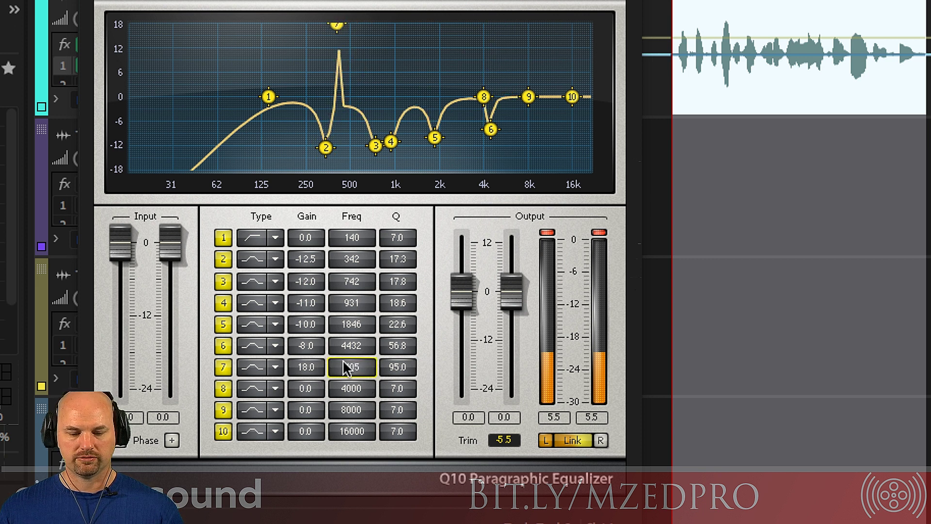
{"action": "mouse_move", "coordinate": [351, 366]}
{"action": "left_mouse_down"}
{"action": "mouse_move", "coordinate": [348, 352]}
{"action": "mouse_move", "coordinate": [380, 392]}
{"action": "left_mouse_up"}
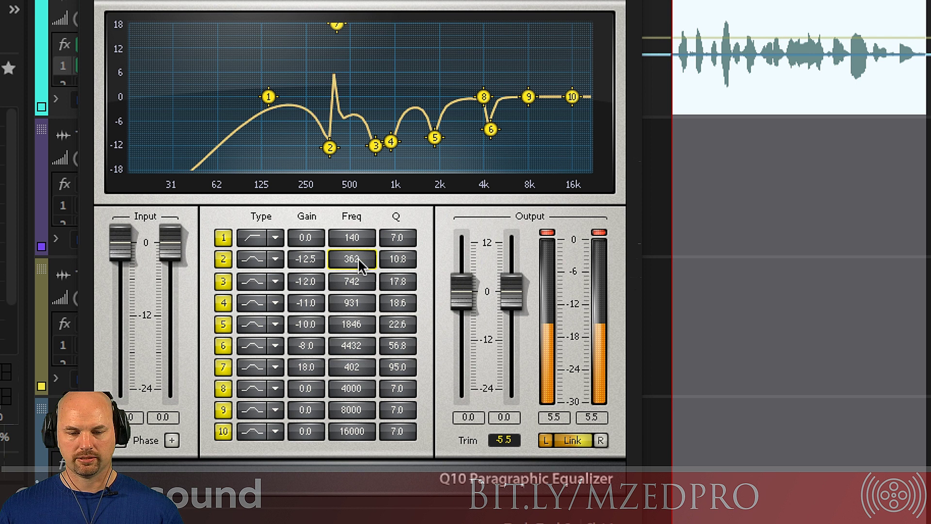
Sweep band 7's boost from around 430 Hz up past 3 kHz, then stop playback
{"action": "left_click_drag", "start_coordinate": [352, 367], "coordinate": [367, 367]}
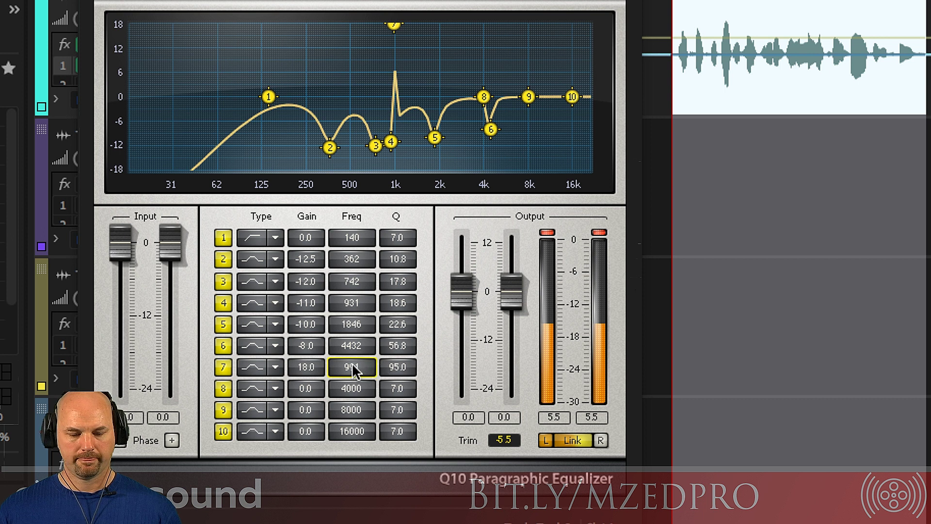
{"action": "left_click_drag", "start_coordinate": [354, 373], "coordinate": [354, 352]}
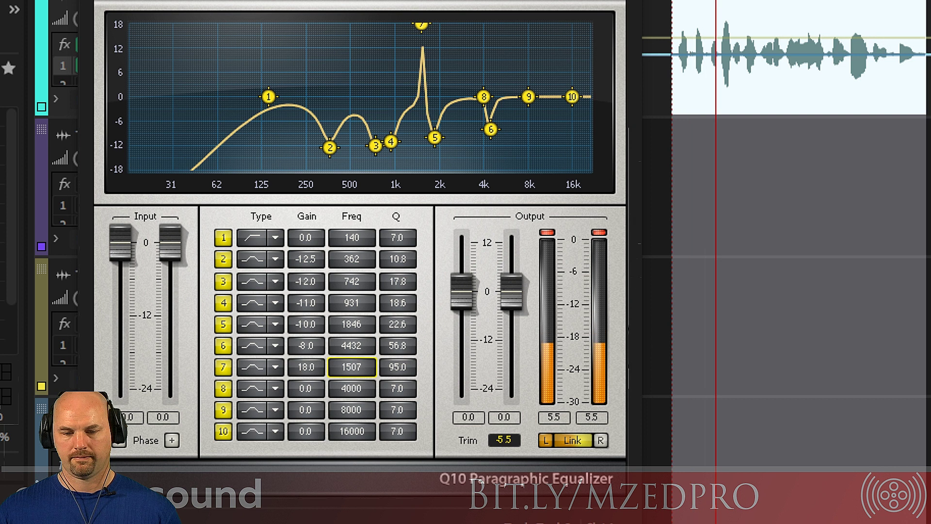
{"action": "mouse_move", "coordinate": [352, 367]}
{"action": "left_mouse_down"}
{"action": "mouse_move", "coordinate": [352, 379]}
{"action": "mouse_move", "coordinate": [351, 356]}
{"action": "mouse_move", "coordinate": [352, 367]}
{"action": "left_mouse_up"}
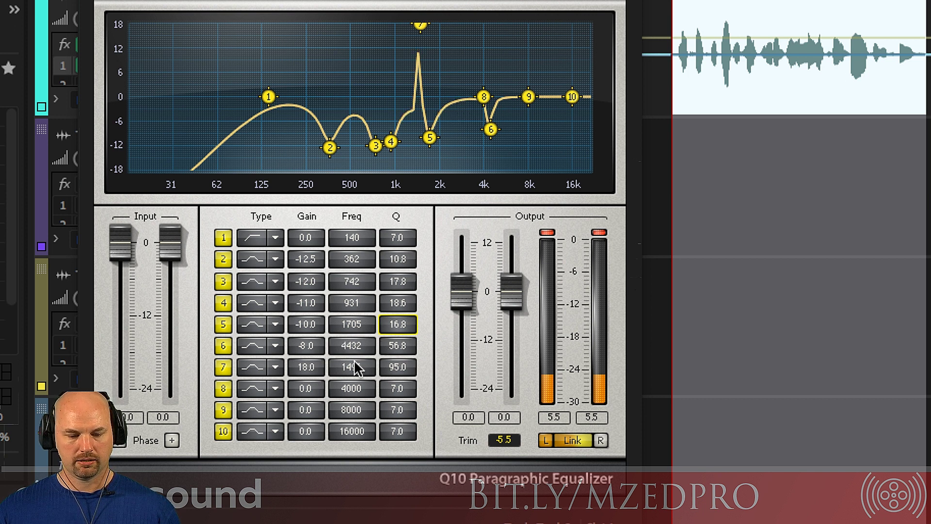
{"action": "left_click_drag", "start_coordinate": [352, 376], "coordinate": [385, 367]}
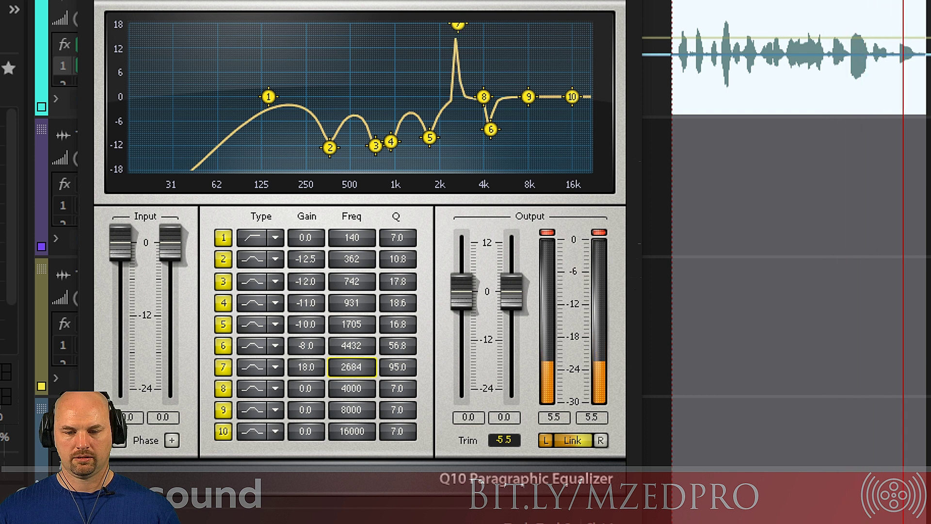
{"action": "mouse_move", "coordinate": [385, 367]}
{"action": "left_mouse_down"}
{"action": "mouse_move", "coordinate": [395, 367]}
{"action": "mouse_move", "coordinate": [384, 367]}
{"action": "left_mouse_up"}
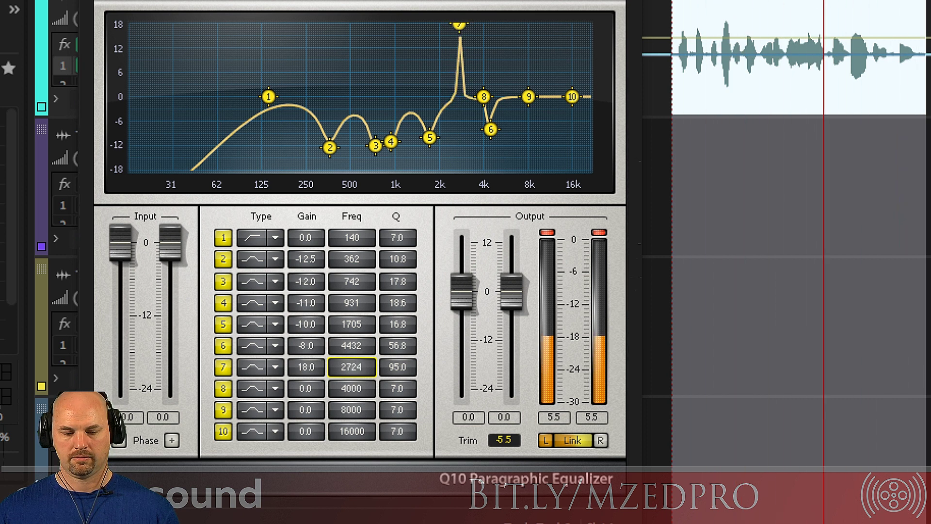
{"action": "key", "text": "space"}
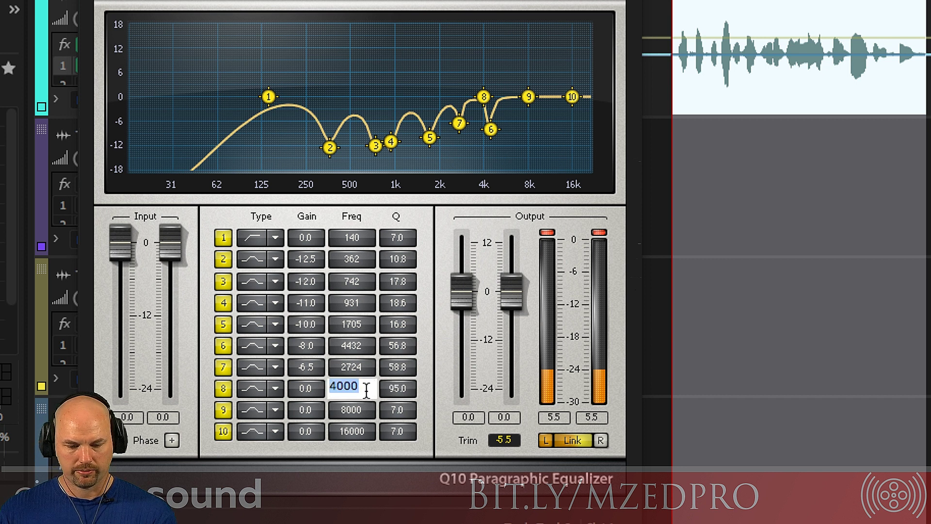
Boost band 8 +18 dB at 200 Hz and sweep it during playback, trying 281 and 277 Hz
{"action": "type", "text": "0"}
{"action": "key", "text": "Return"}
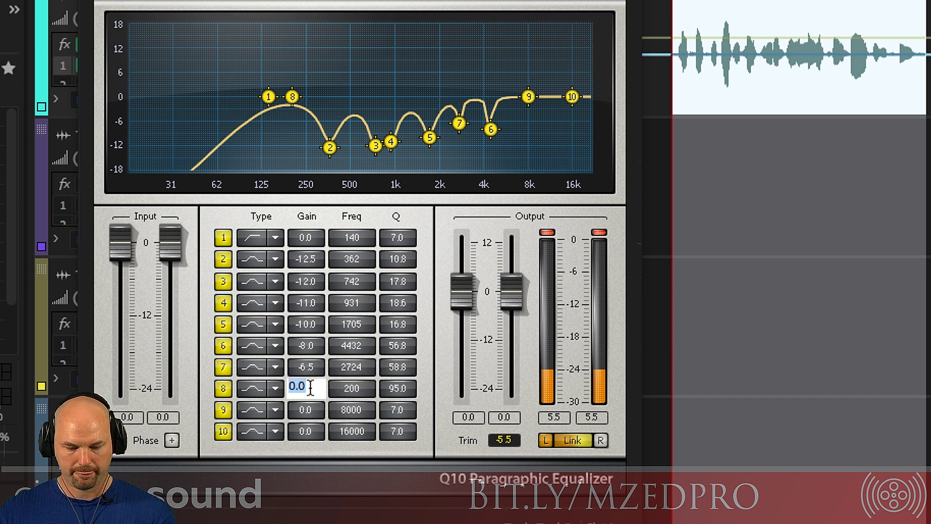
{"action": "type", "text": "18"}
{"action": "key", "text": "Return"}
{"action": "key", "text": "space"}
{"action": "left_click_drag", "start_coordinate": [353, 392], "coordinate": [353, 366]}
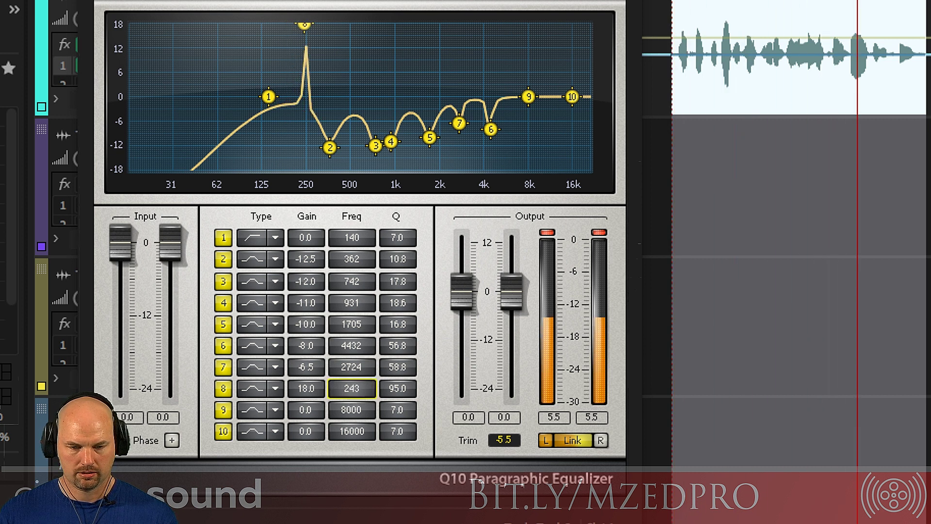
{"action": "type", "text": "281"}
{"action": "key", "text": "Return"}
{"action": "type", "text": "277"}
{"action": "key", "text": "Return"}
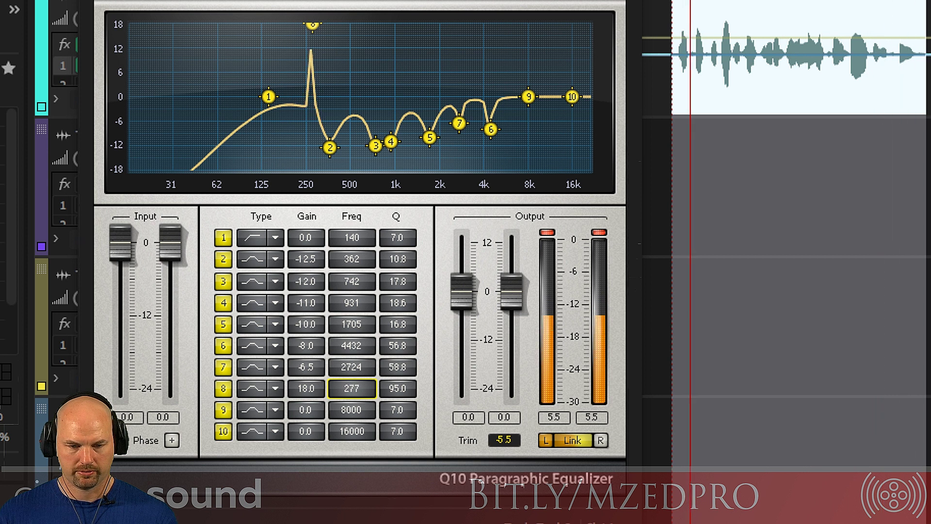
Turn band 8 into a -9.7 dB cut at 252 Hz with Q 18.5
{"action": "left_click_drag", "start_coordinate": [407, 389], "coordinate": [407, 419]}
{"action": "left_click_drag", "start_coordinate": [302, 390], "coordinate": [307, 447]}
{"action": "left_click_drag", "start_coordinate": [306, 389], "coordinate": [394, 394]}
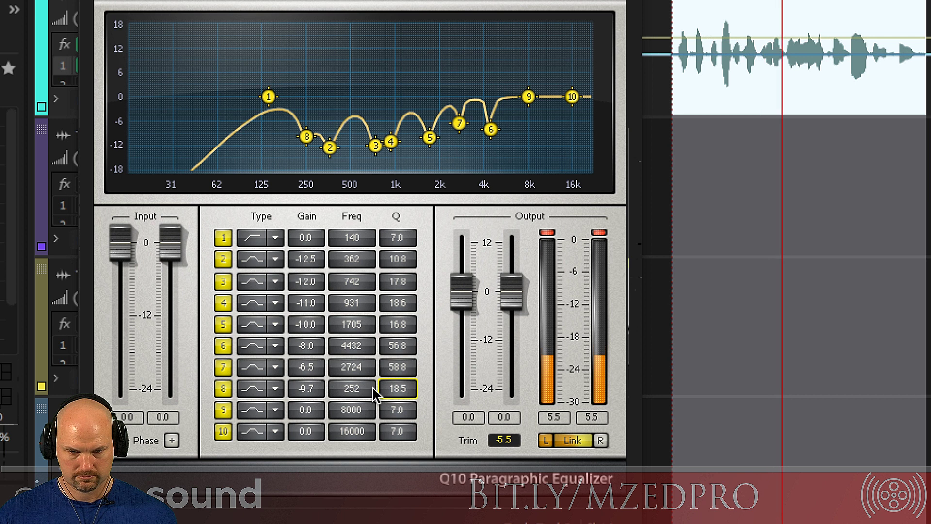
Set the right and left Q10 output gains to 3.0 dB and play the selection
{"action": "left_click", "coordinate": [508, 420]}
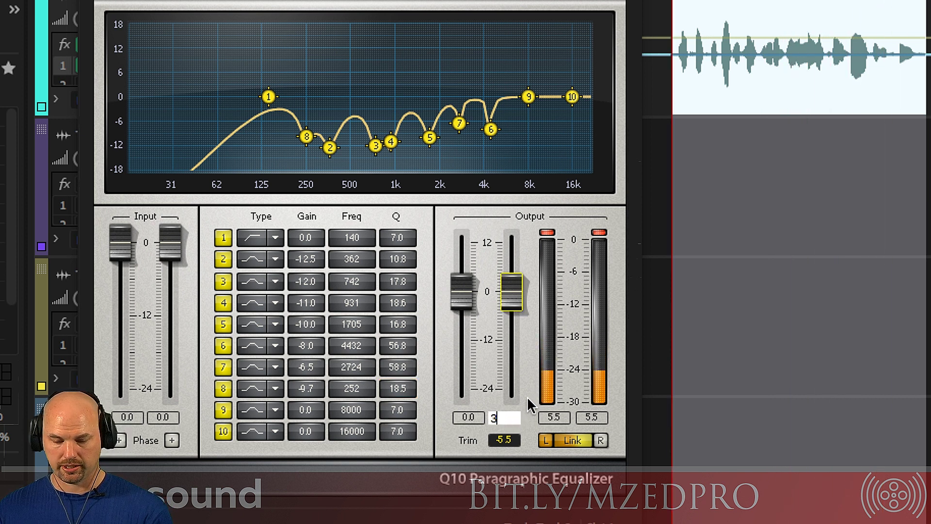
{"action": "key", "text": "Return"}
{"action": "left_click", "coordinate": [478, 422]}
{"action": "type", "text": "3"}
{"action": "key", "text": "Return"}
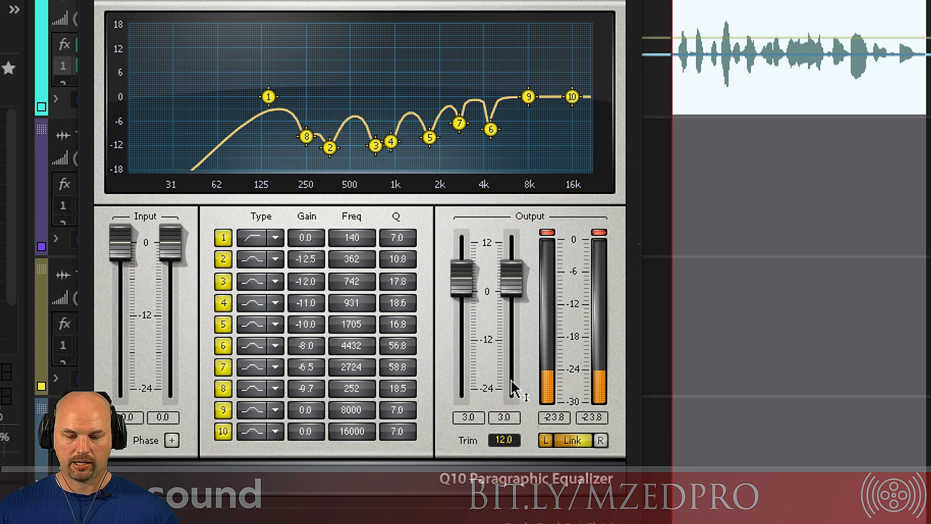
{"action": "key", "text": "space"}
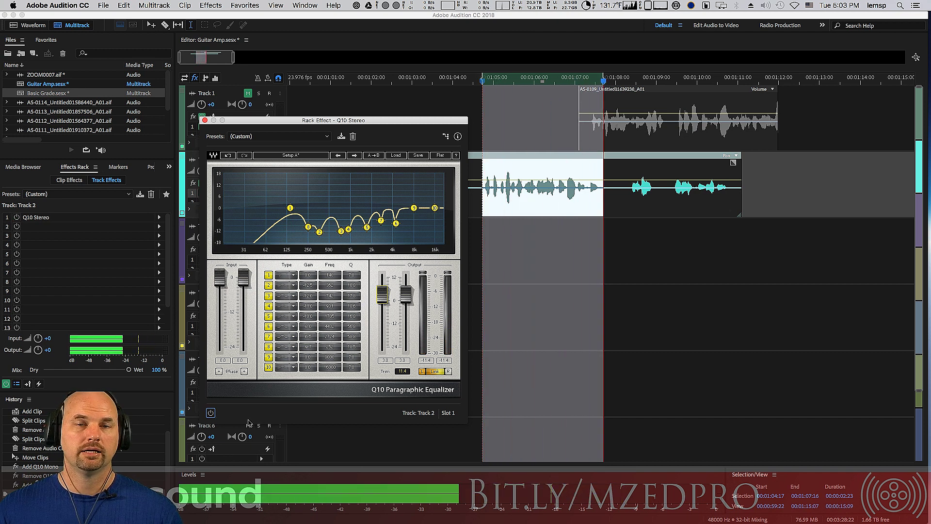
{"action": "key", "text": "space"}
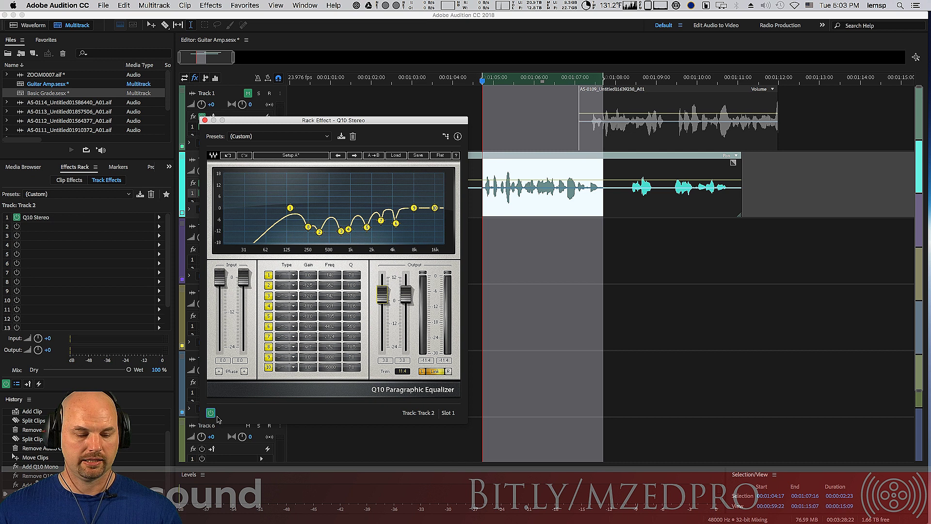
{"action": "key", "text": "space"}
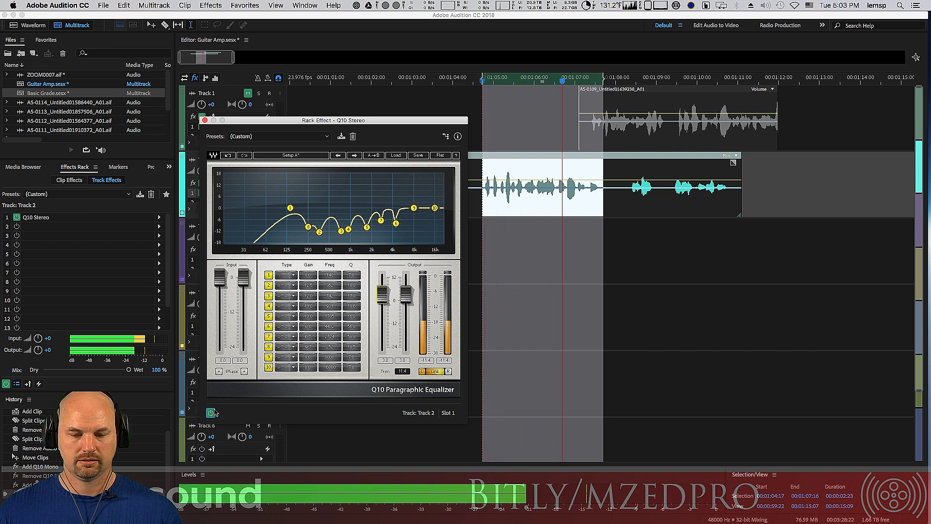
{"action": "key", "text": "space"}
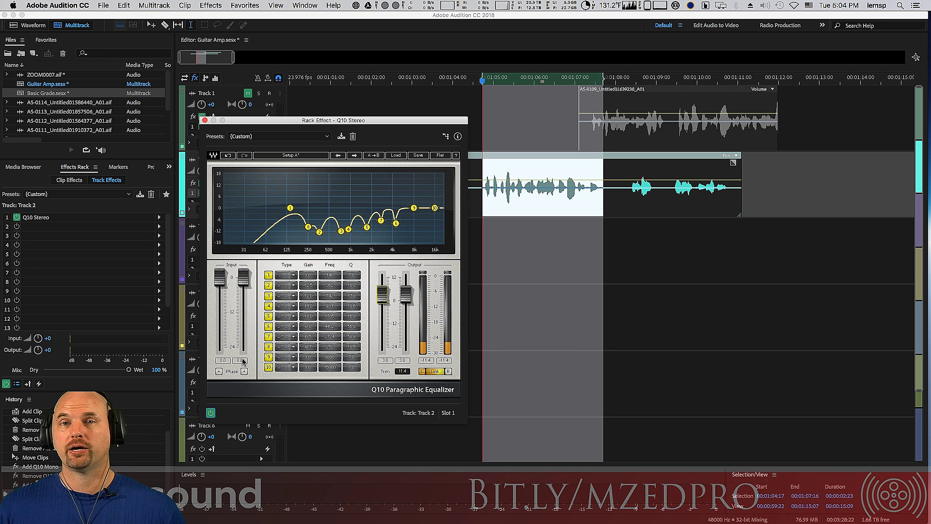
{"action": "key", "text": "space"}
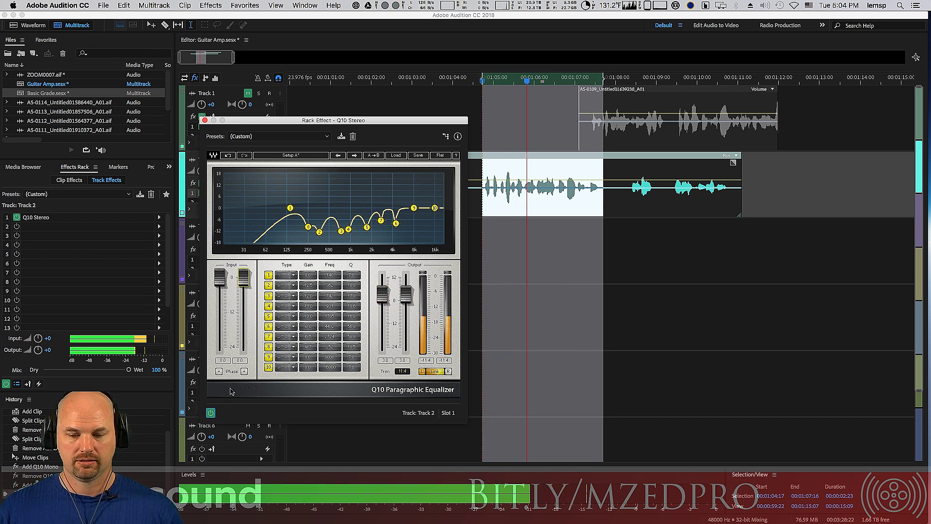
{"action": "left_click", "coordinate": [211, 413]}
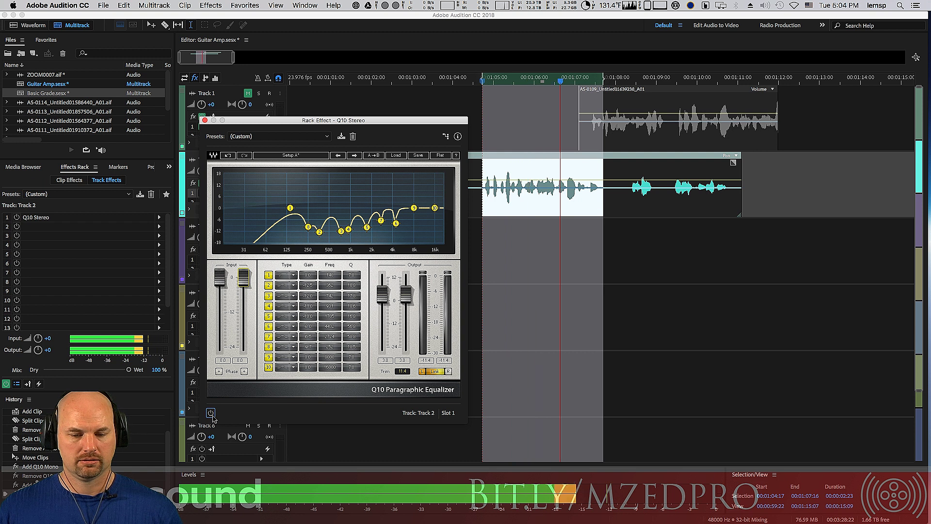
{"action": "key", "text": "space"}
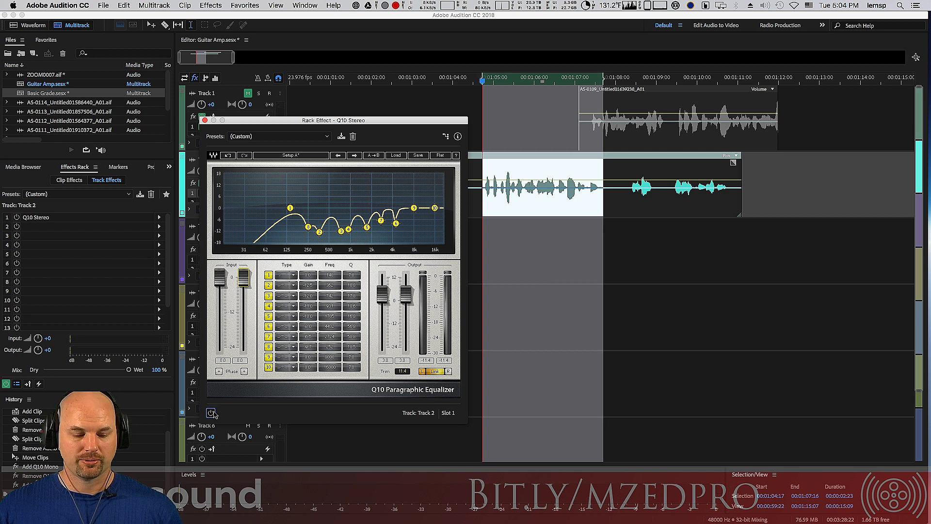
{"action": "key", "text": "space"}
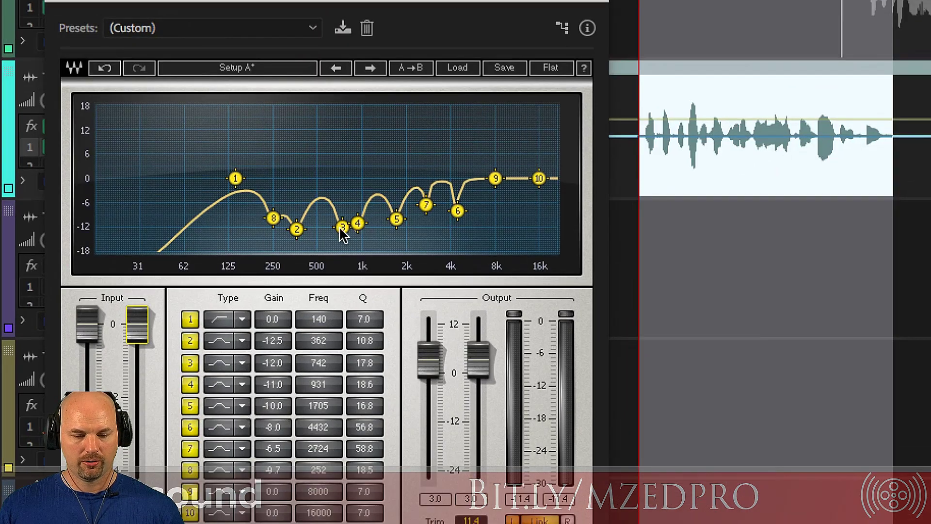
{"action": "left_click", "coordinate": [192, 364]}
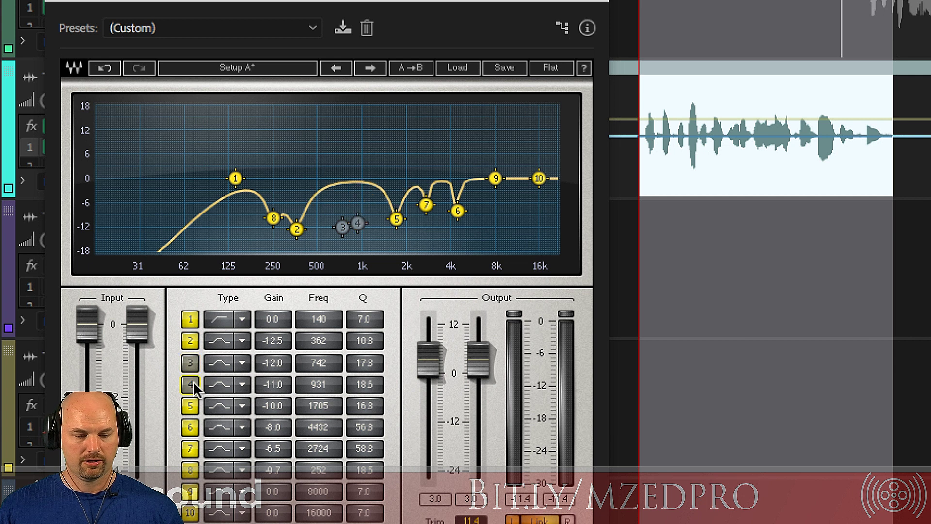
{"action": "key", "text": "space"}
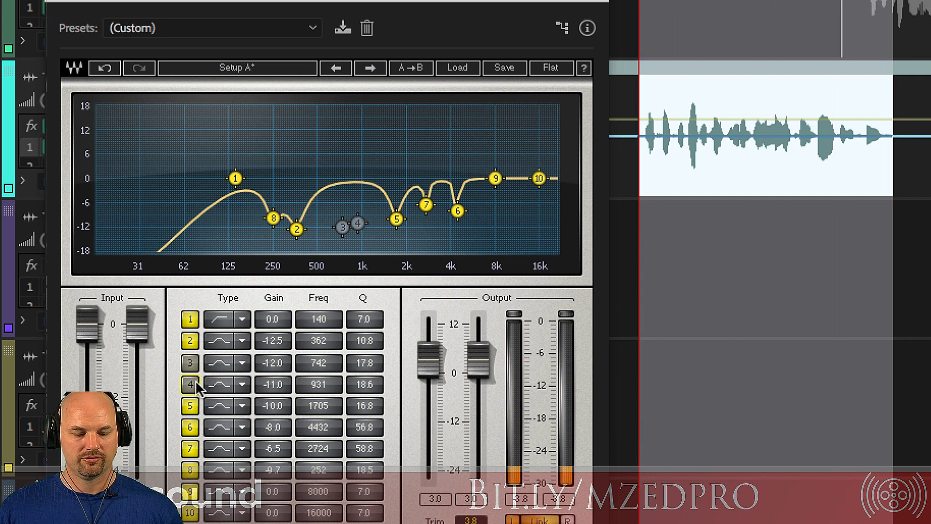
{"action": "left_click", "coordinate": [191, 368]}
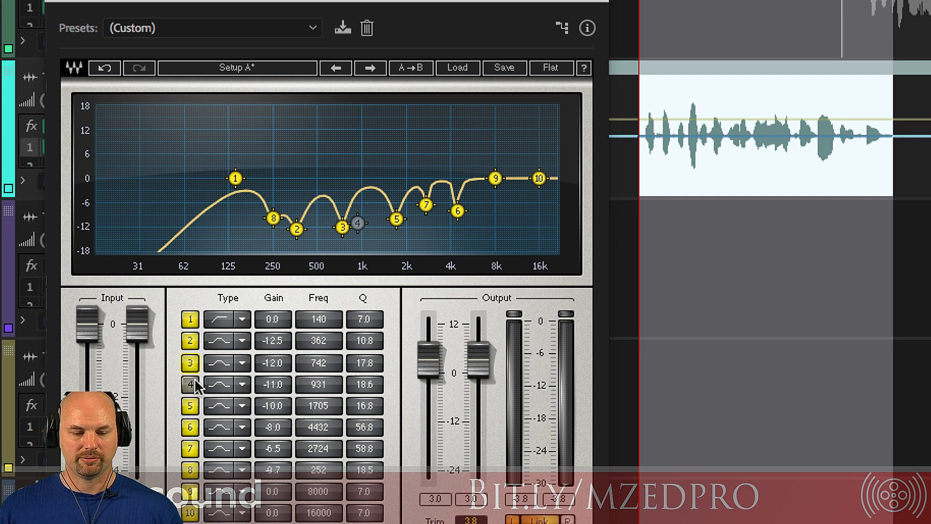
{"action": "key", "text": "space"}
{"action": "left_click", "coordinate": [191, 369]}
{"action": "left_click", "coordinate": [192, 385]}
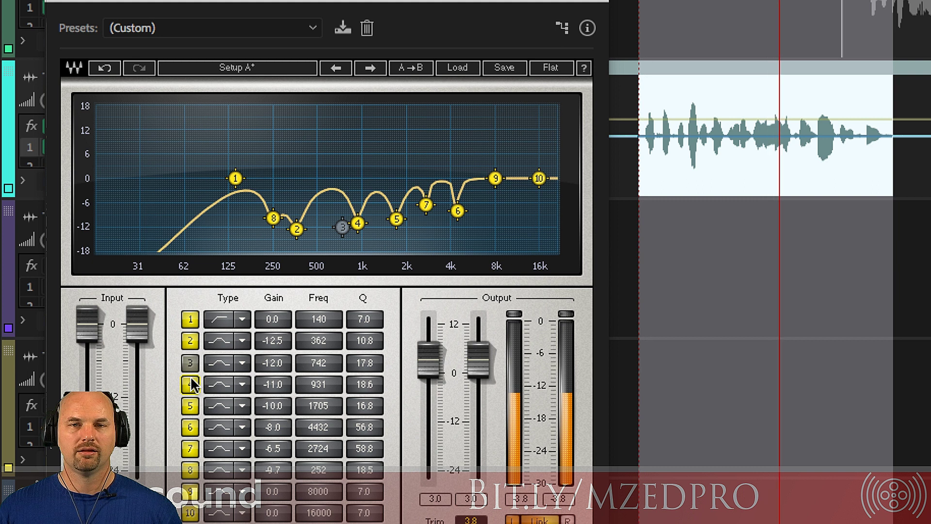
{"action": "left_click", "coordinate": [190, 380]}
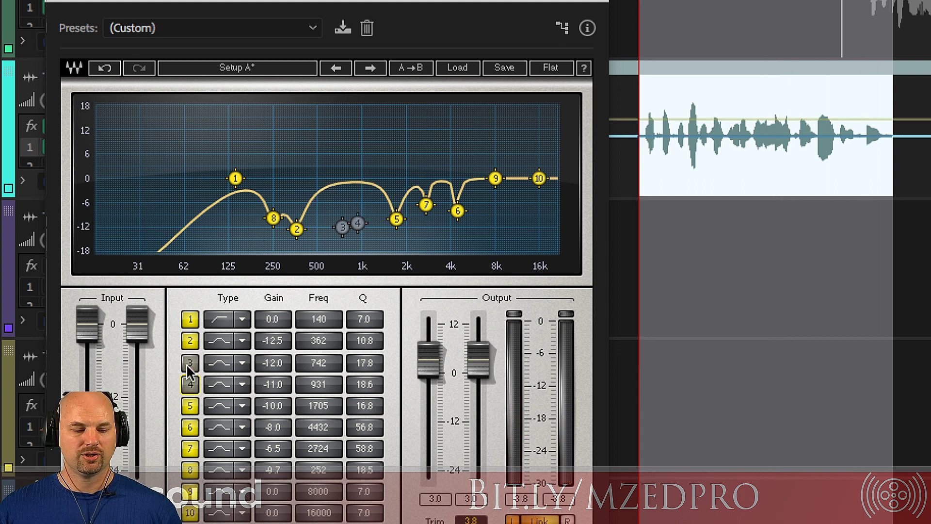
{"action": "left_click", "coordinate": [189, 365]}
{"action": "left_click", "coordinate": [190, 379]}
{"action": "left_click", "coordinate": [189, 365]}
{"action": "left_click", "coordinate": [191, 384]}
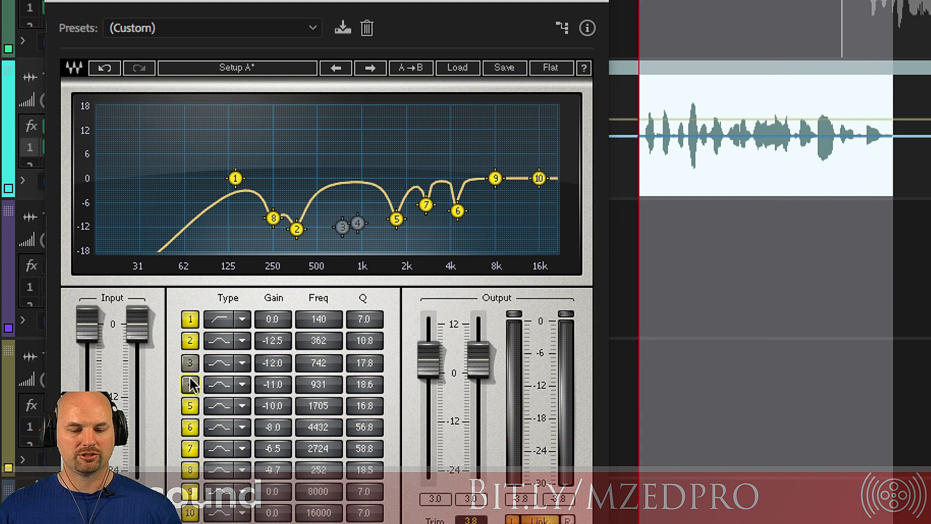
{"action": "key", "text": "space"}
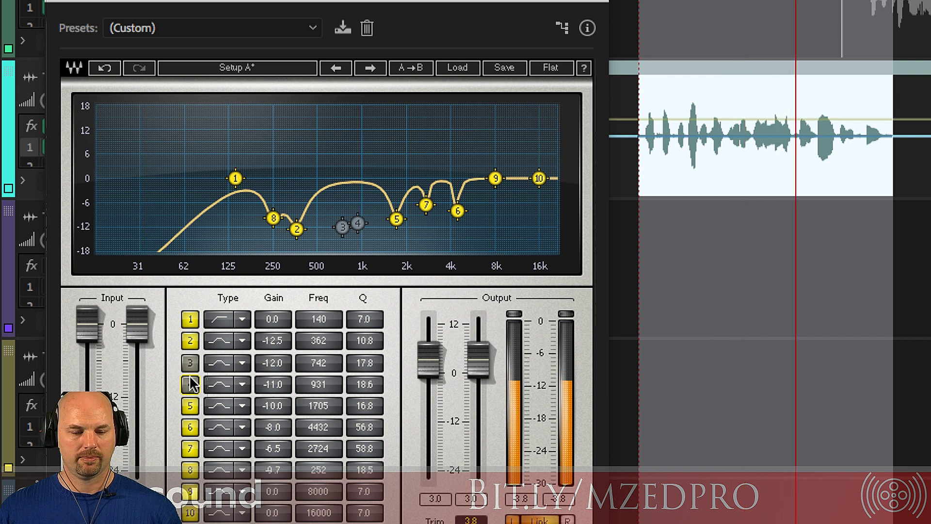
{"action": "left_click", "coordinate": [189, 348]}
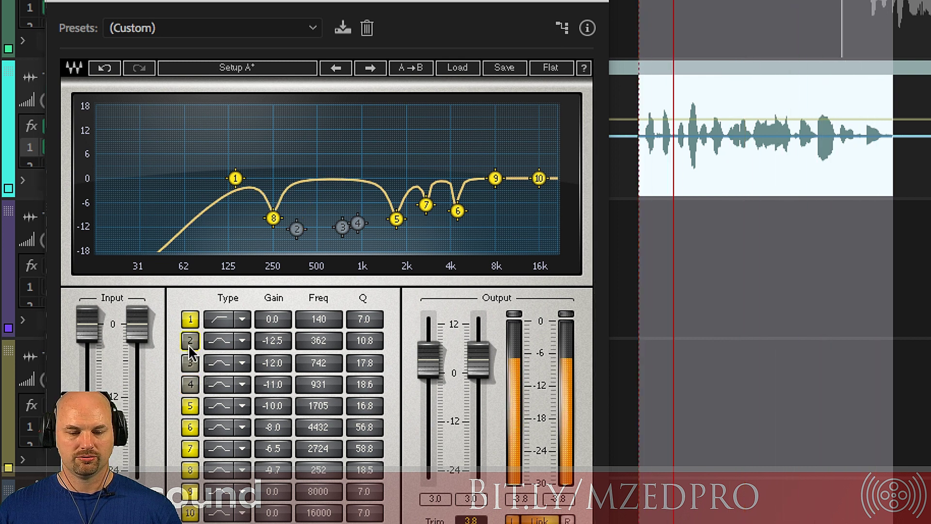
{"action": "left_click", "coordinate": [190, 342]}
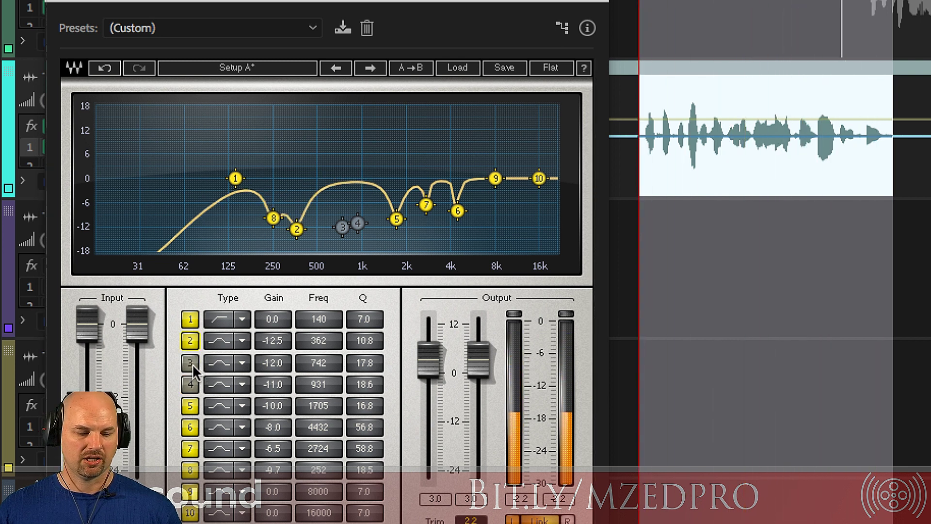
{"action": "left_click", "coordinate": [190, 406]}
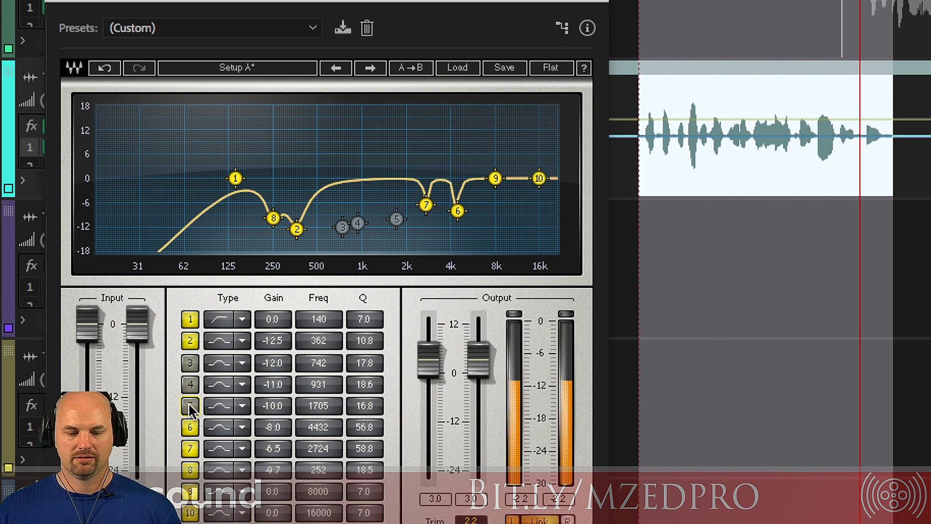
{"action": "left_click", "coordinate": [190, 406]}
{"action": "left_click", "coordinate": [190, 385]}
{"action": "left_click", "coordinate": [189, 363]}
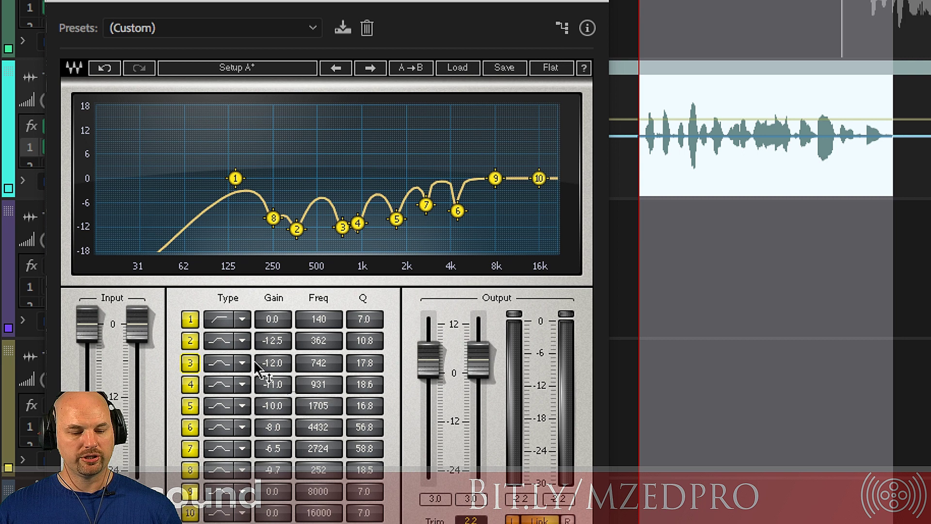